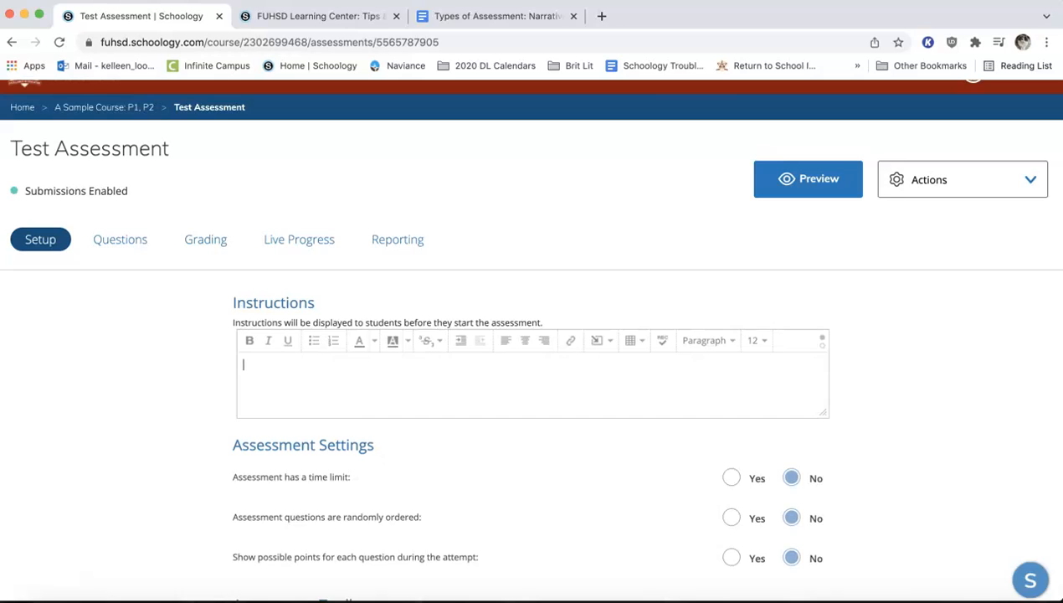
Enter the instructions "You'll have 15 minutes to complete this assessment." and set the assessment's time limit to 15 minutes.
{"action": "left_click", "coordinate": [355, 385]}
{"action": "type", "text": "You'll have 15 minutes to complete this assessment."}
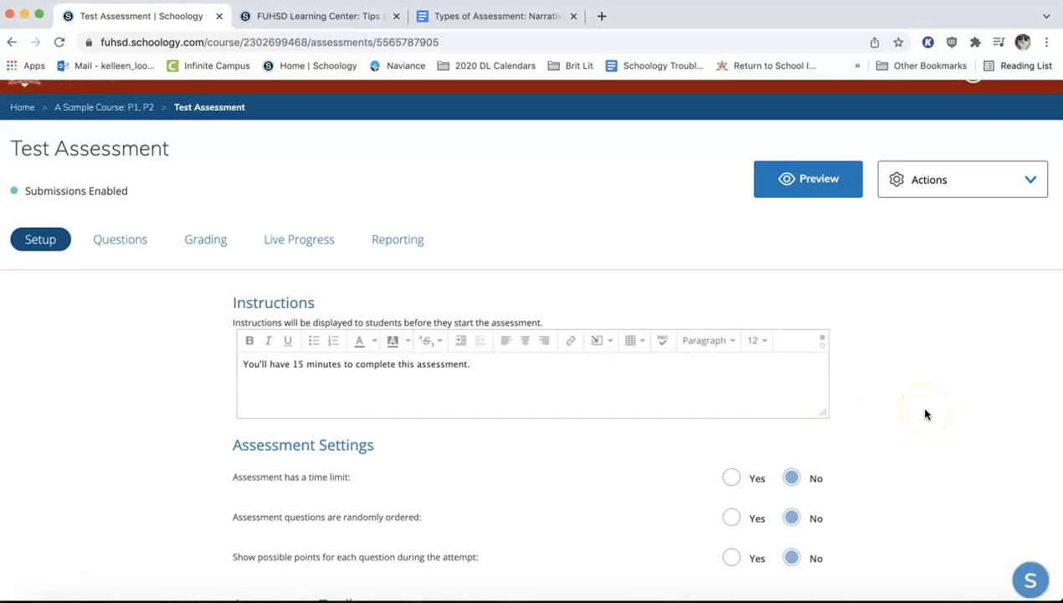
{"action": "scroll", "coordinate": [925, 412], "scroll_direction": "down", "scroll_amount": 3}
{"action": "scroll", "coordinate": [925, 413], "scroll_direction": "down", "scroll_amount": 1}
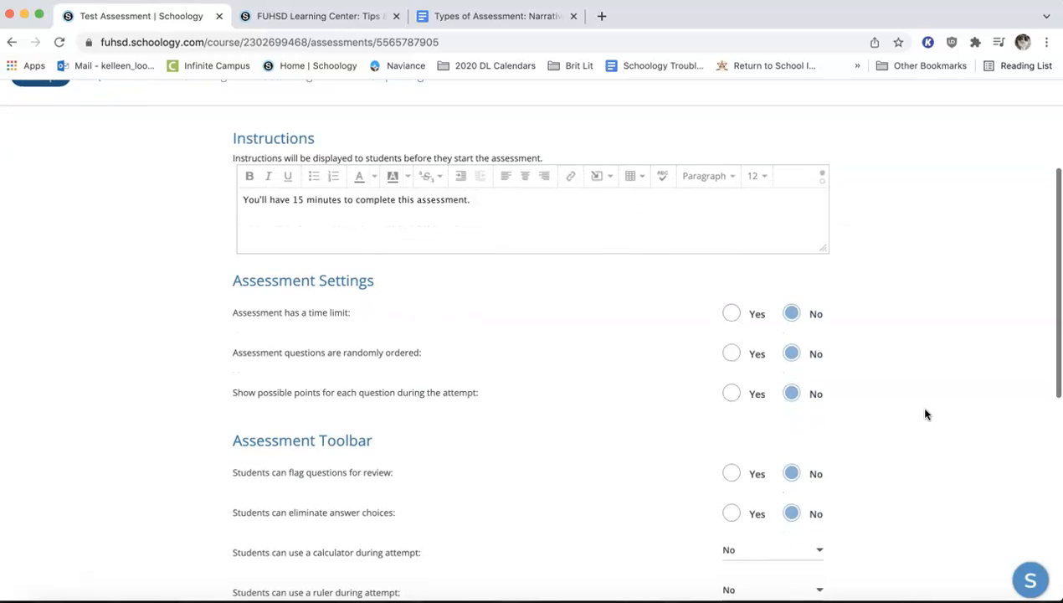
{"action": "left_click", "coordinate": [731, 303]}
{"action": "left_click", "coordinate": [759, 340]}
{"action": "type", "text": "15"}
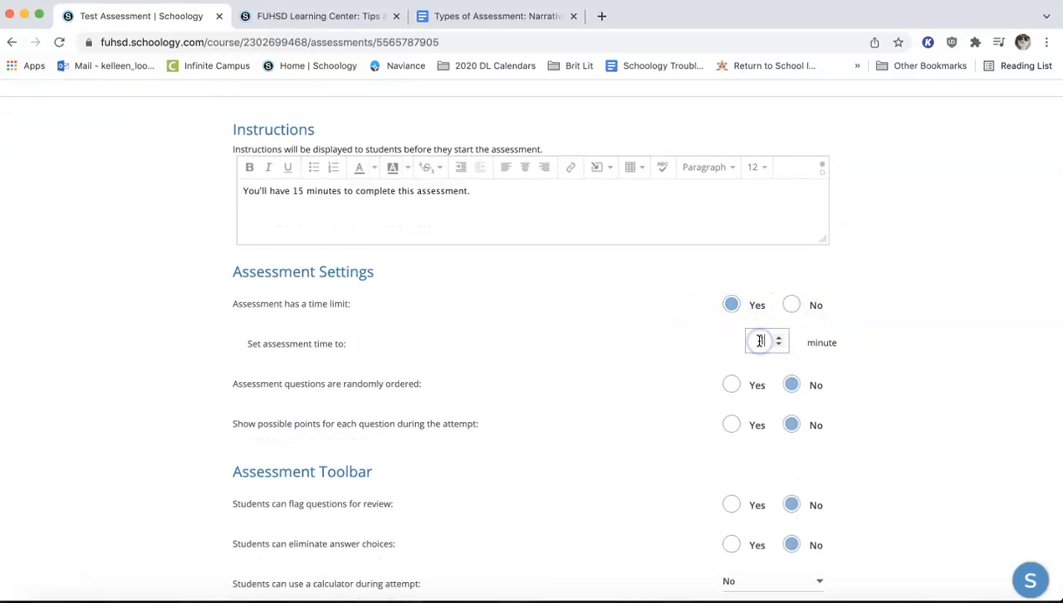
{"action": "left_click", "coordinate": [930, 358]}
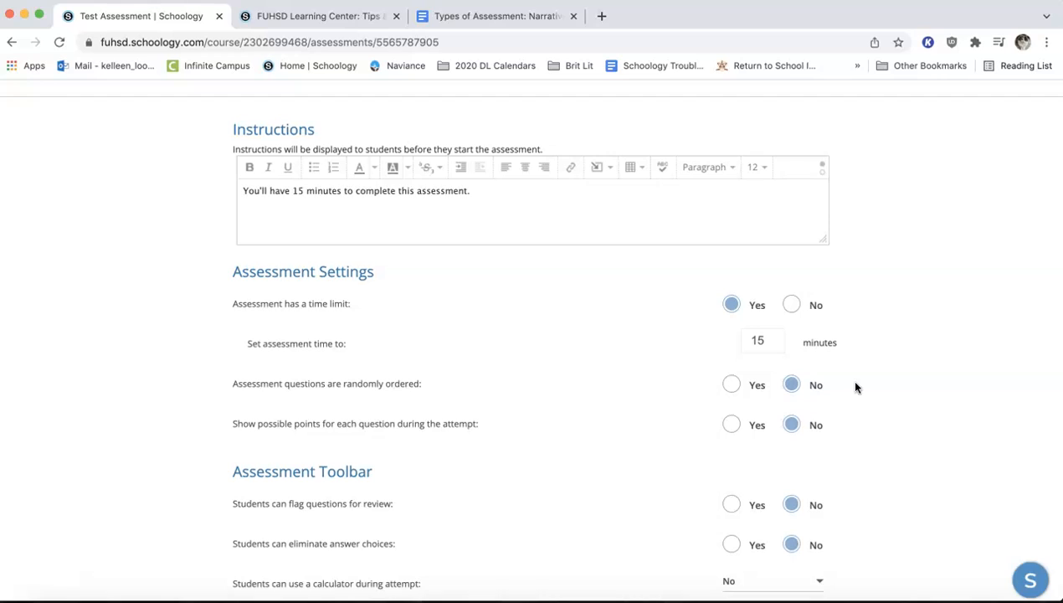
Show possible points for each question during the attempt and let students flag questions for review.
{"action": "left_click", "coordinate": [734, 424]}
{"action": "scroll", "coordinate": [867, 430], "scroll_direction": "down", "scroll_amount": 5}
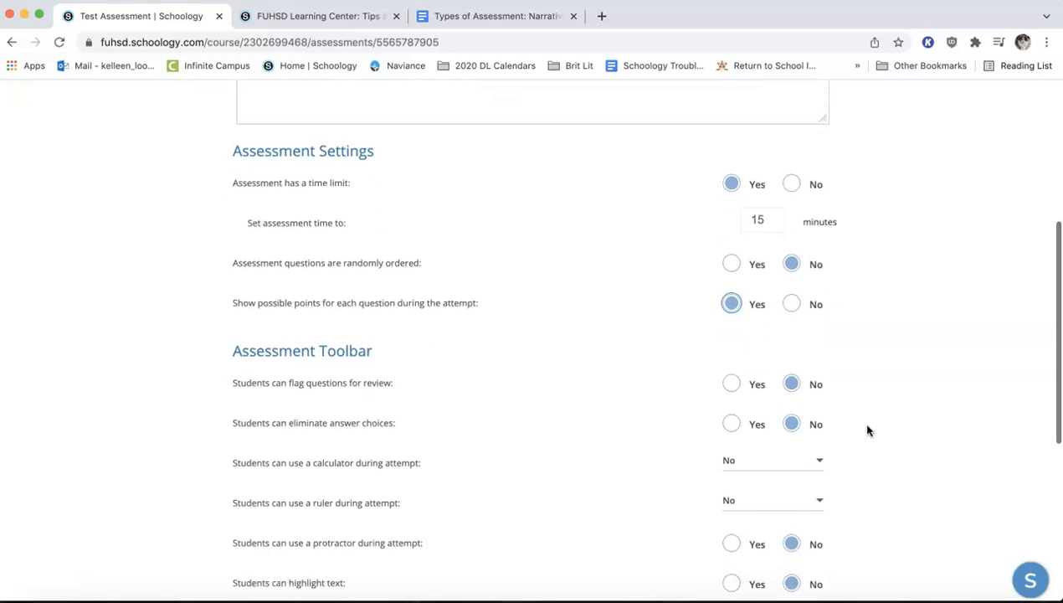
{"action": "scroll", "coordinate": [867, 431], "scroll_direction": "down", "scroll_amount": 1}
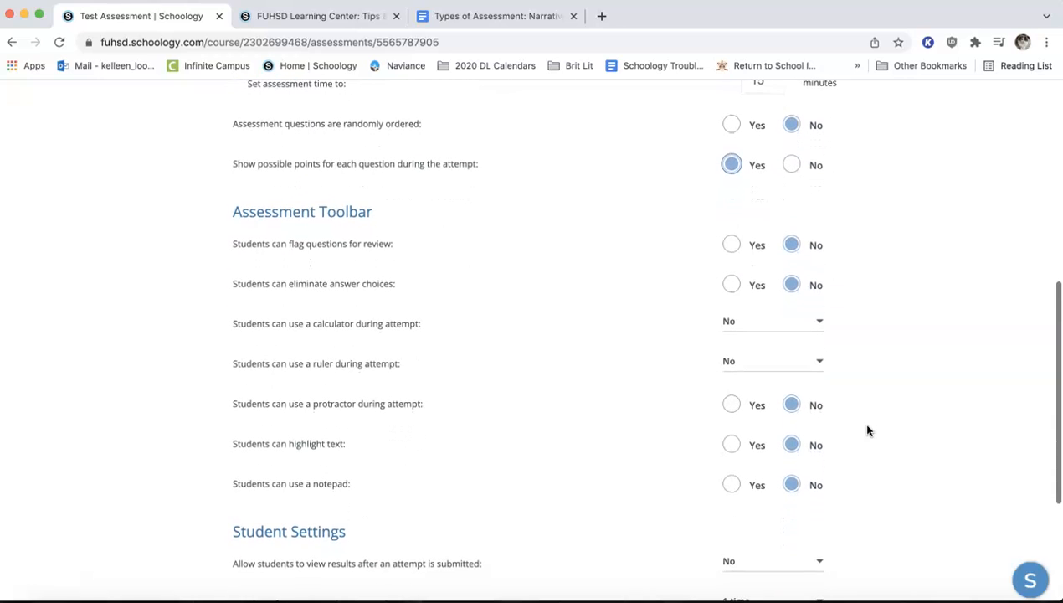
{"action": "left_click", "coordinate": [730, 243]}
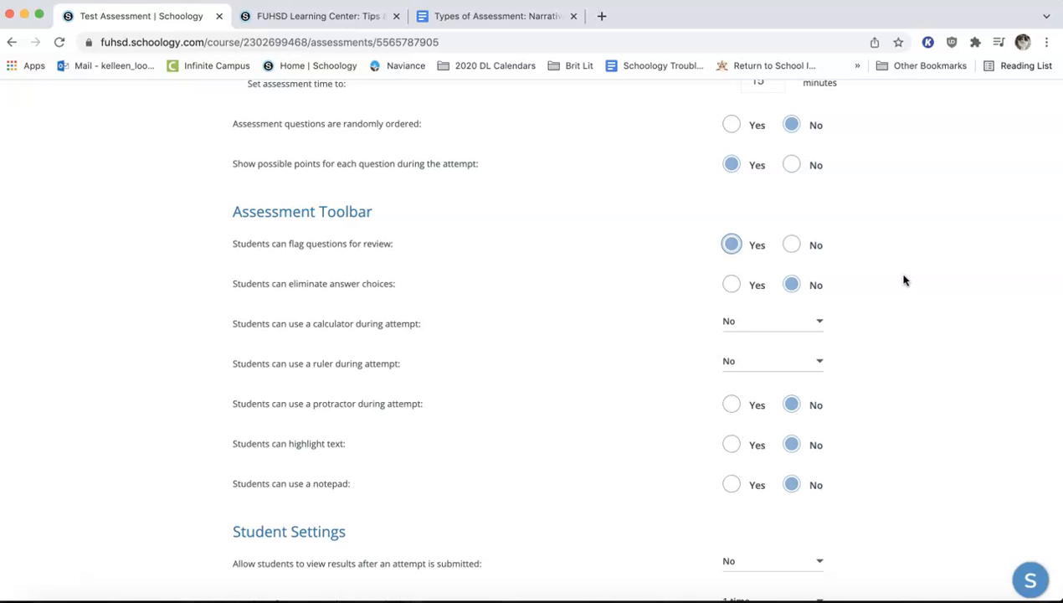
Check which calculator and ruler choices can be offered to students during the attempt.
{"action": "left_click", "coordinate": [822, 323]}
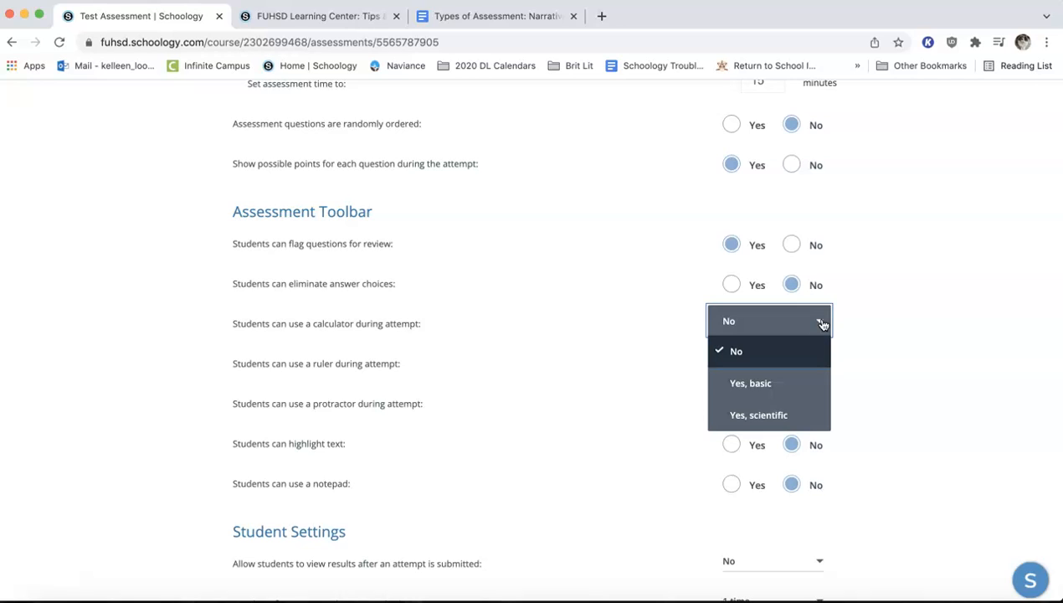
{"action": "left_click", "coordinate": [843, 325]}
{"action": "left_click", "coordinate": [787, 361]}
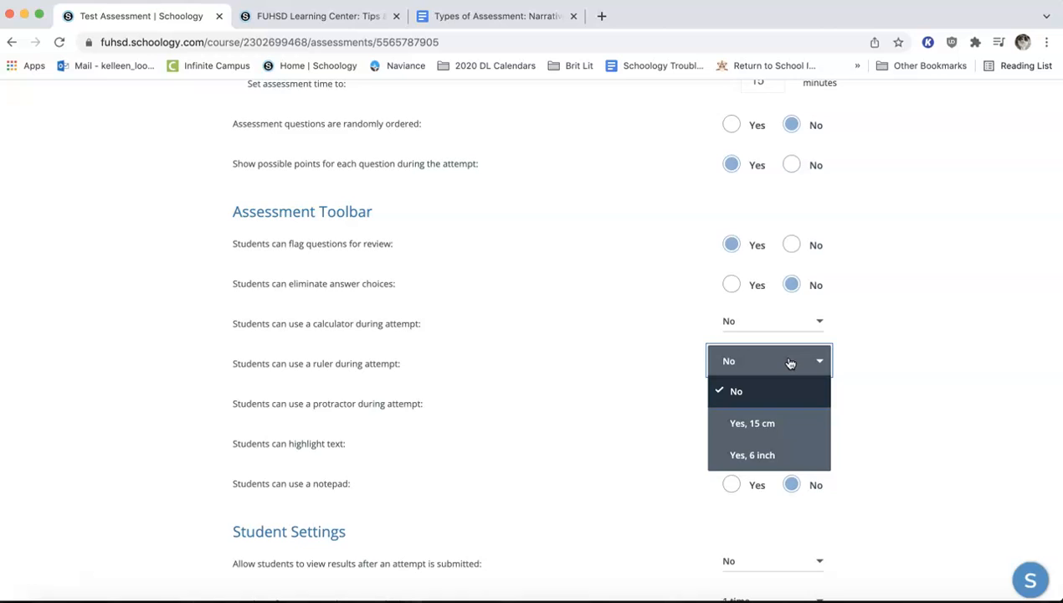
{"action": "left_click", "coordinate": [892, 360]}
Review the remaining toolbar settings and the choices for letting students view results after submitting an attempt.
{"action": "scroll", "coordinate": [894, 362], "scroll_direction": "down", "scroll_amount": 2}
{"action": "scroll", "coordinate": [894, 362], "scroll_direction": "down", "scroll_amount": 1}
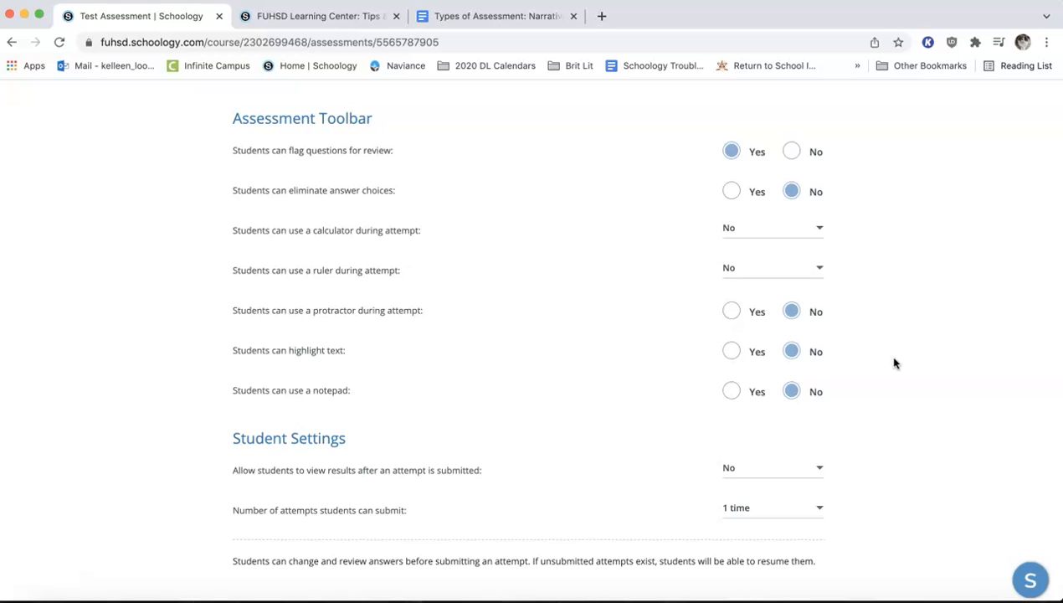
{"action": "scroll", "coordinate": [894, 363], "scroll_direction": "down", "scroll_amount": 2}
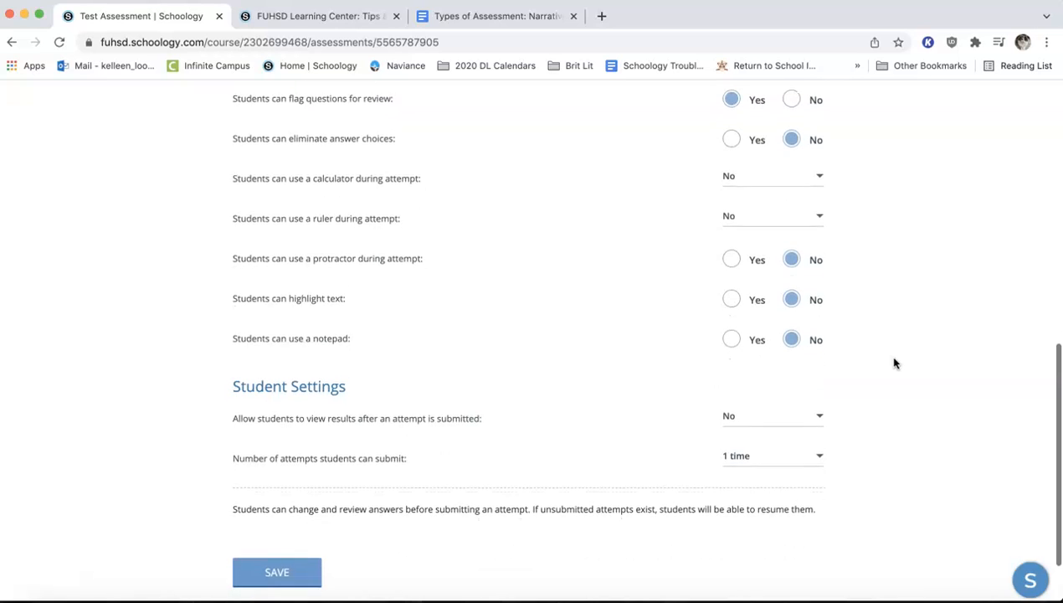
{"action": "scroll", "coordinate": [894, 363], "scroll_direction": "down", "scroll_amount": 1}
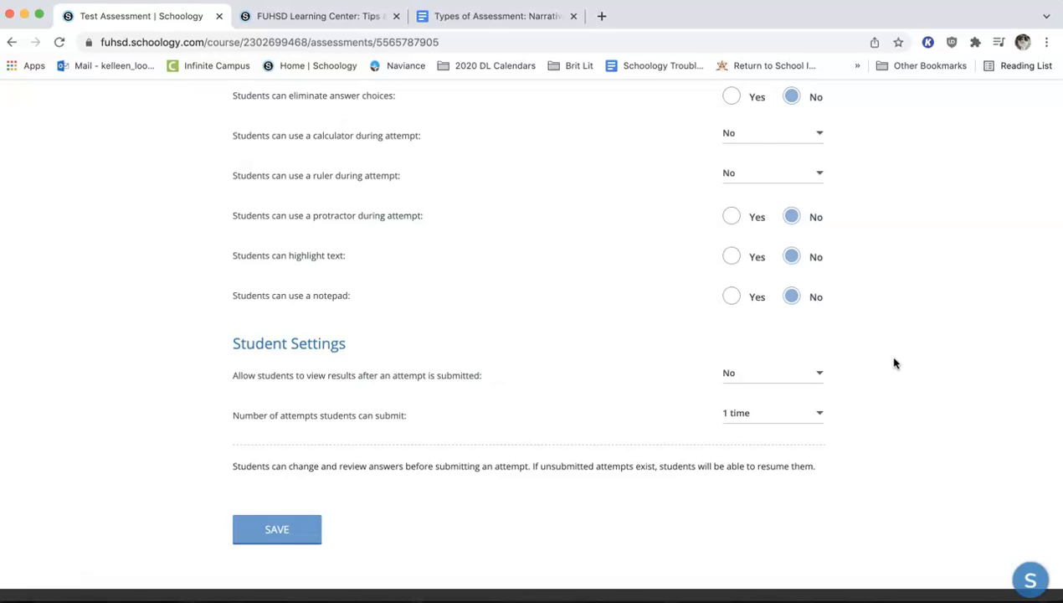
{"action": "left_click", "coordinate": [821, 373]}
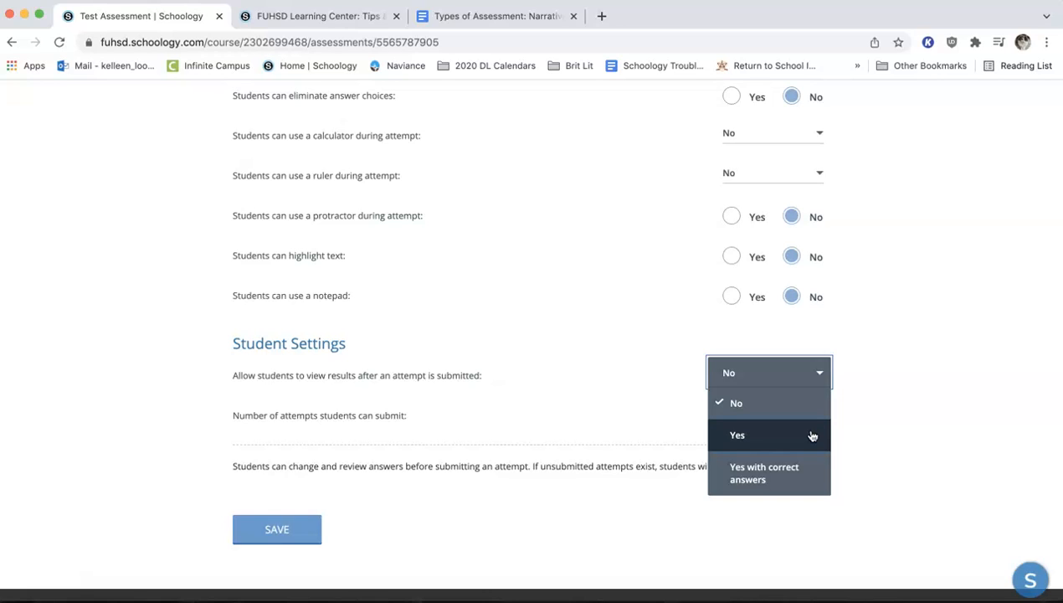
{"action": "left_click", "coordinate": [812, 465]}
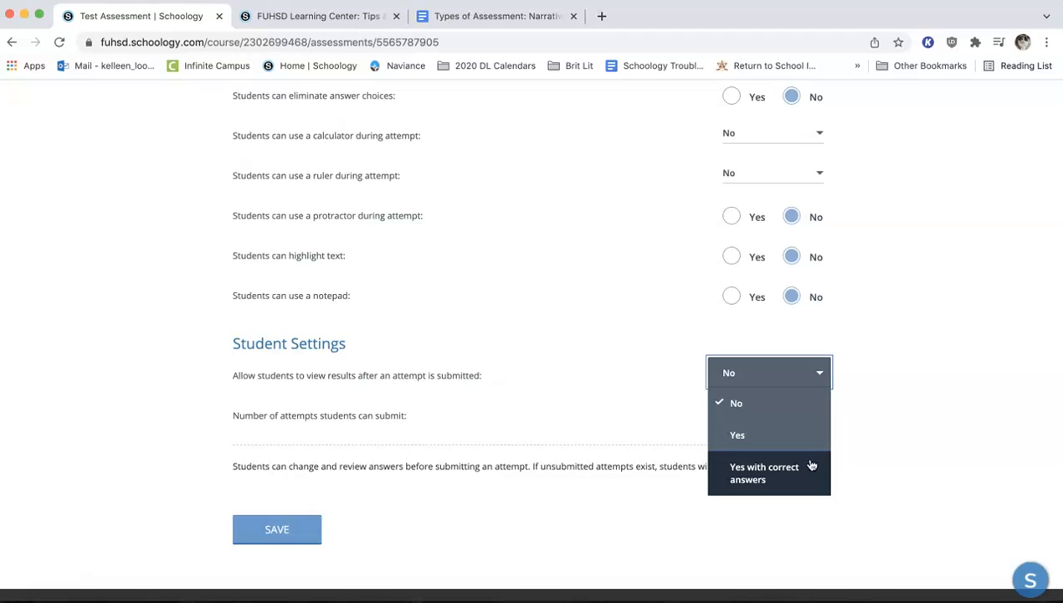
{"action": "left_click", "coordinate": [894, 423]}
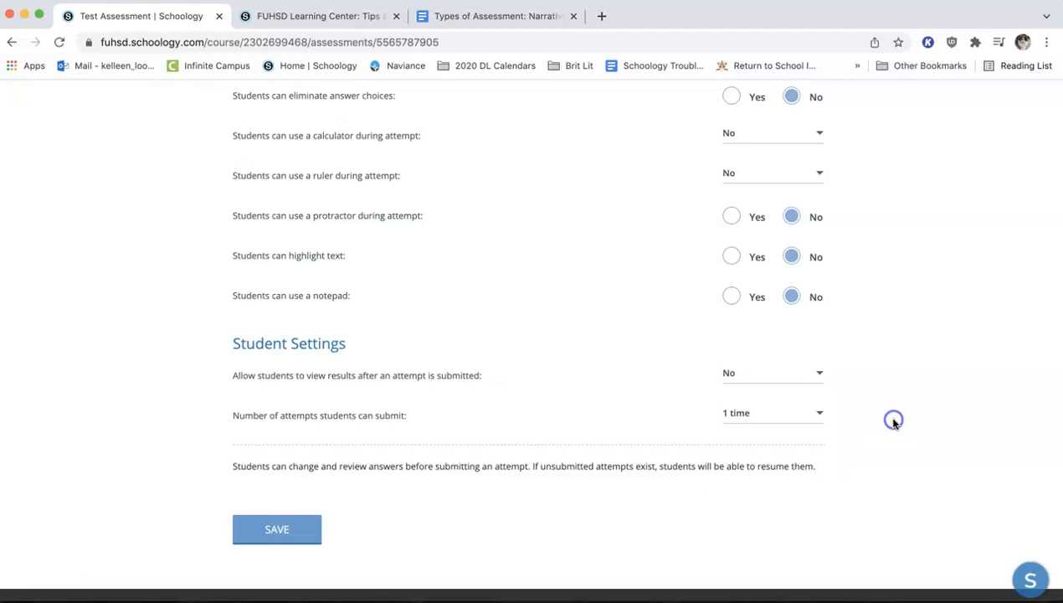
Allow students to submit 2 times with the final grade kept at Highest Score, and save the assessment settings.
{"action": "left_click", "coordinate": [798, 415]}
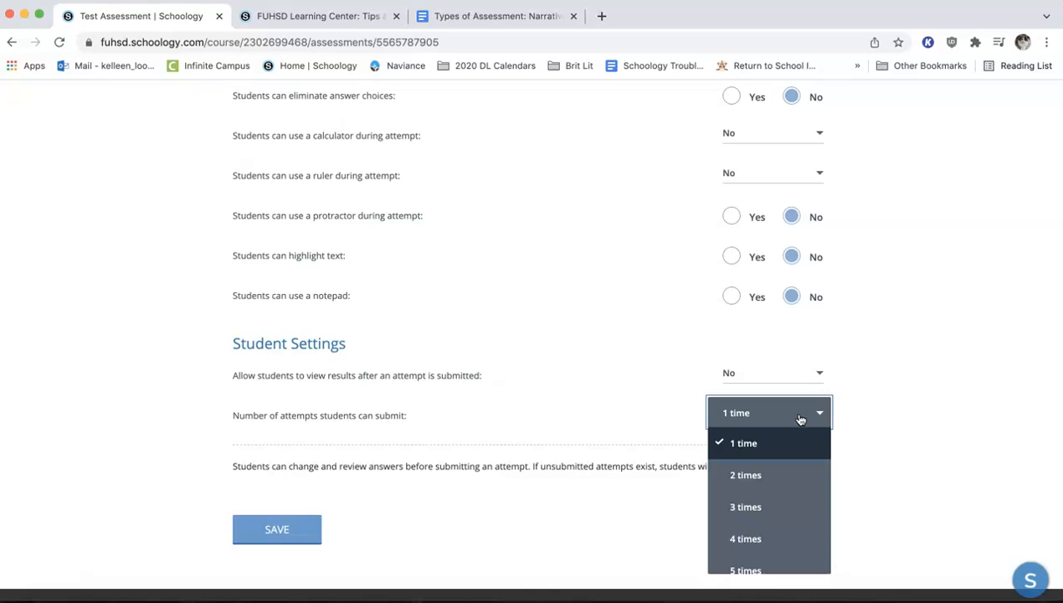
{"action": "left_click", "coordinate": [786, 473]}
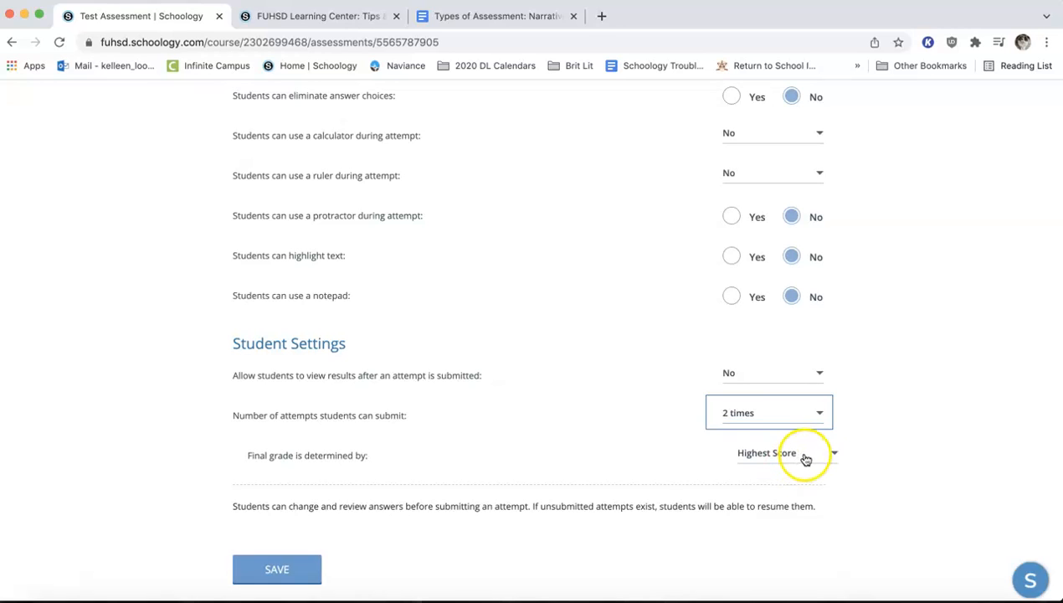
{"action": "left_click", "coordinate": [818, 453]}
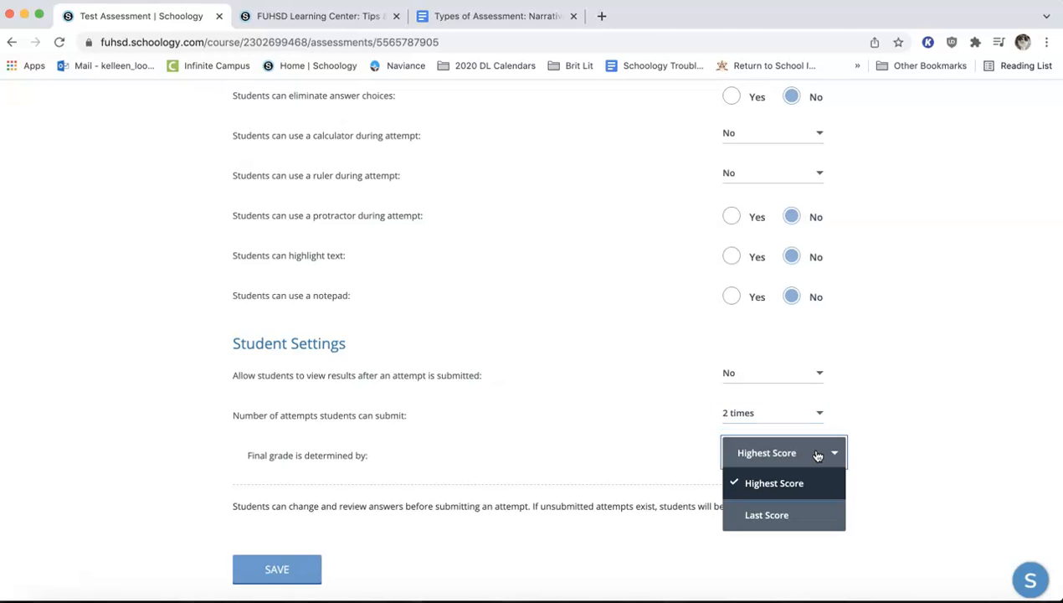
{"action": "left_click", "coordinate": [684, 417]}
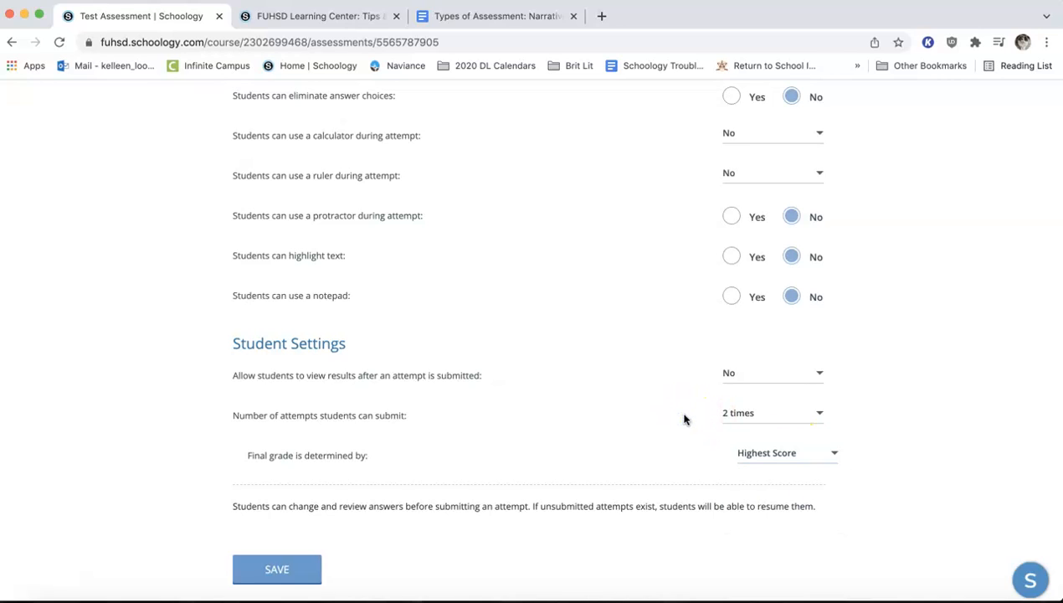
{"action": "left_click", "coordinate": [256, 568]}
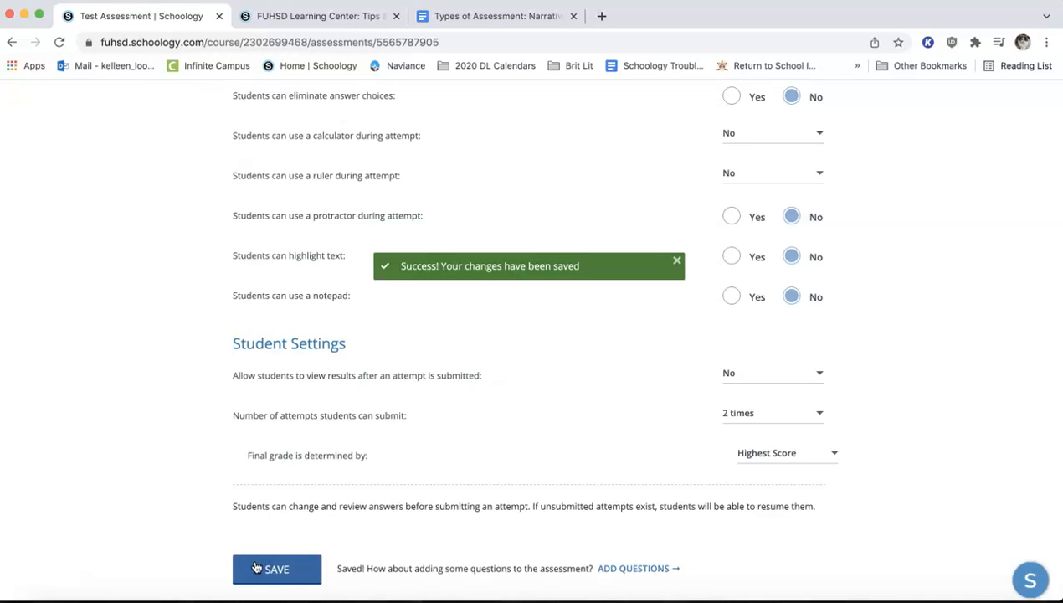
Go on to adding questions to the assessment and look over the available item types.
{"action": "left_click", "coordinate": [643, 568]}
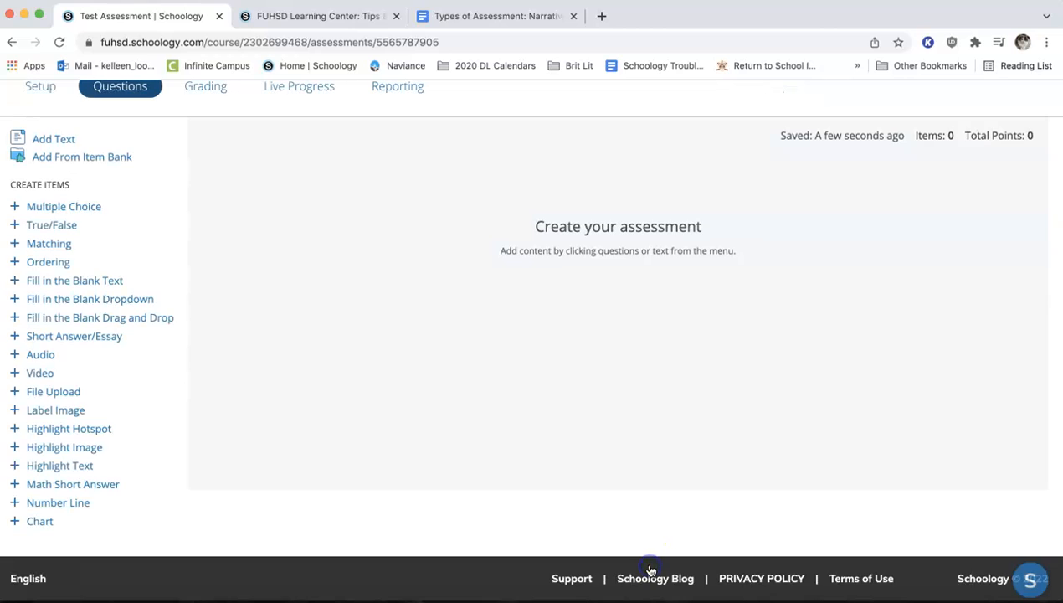
{"action": "scroll", "coordinate": [602, 427], "scroll_direction": "up", "scroll_amount": 2}
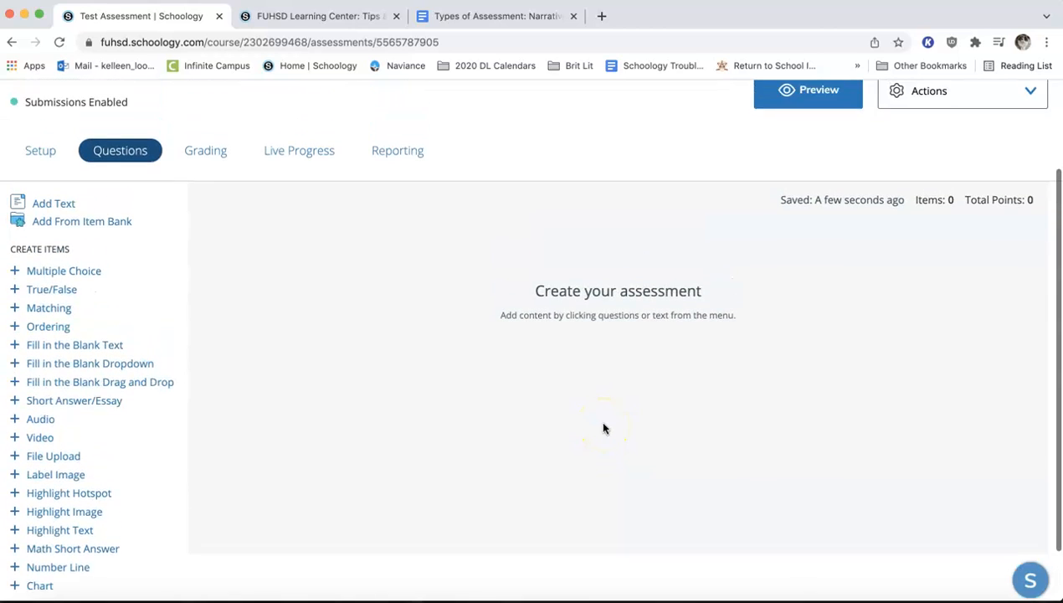
{"action": "scroll", "coordinate": [603, 428], "scroll_direction": "down", "scroll_amount": 2}
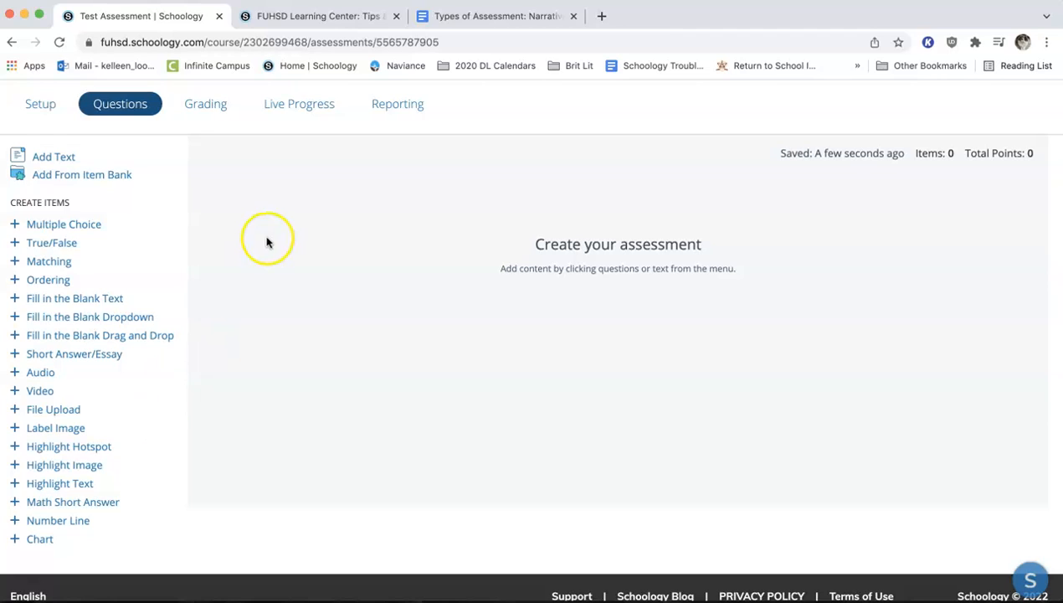
In the FUHSD Learning Center course, open "Part 3: Different Question Types" from the Creating and Using Assessments folder.
{"action": "left_click", "coordinate": [332, 23]}
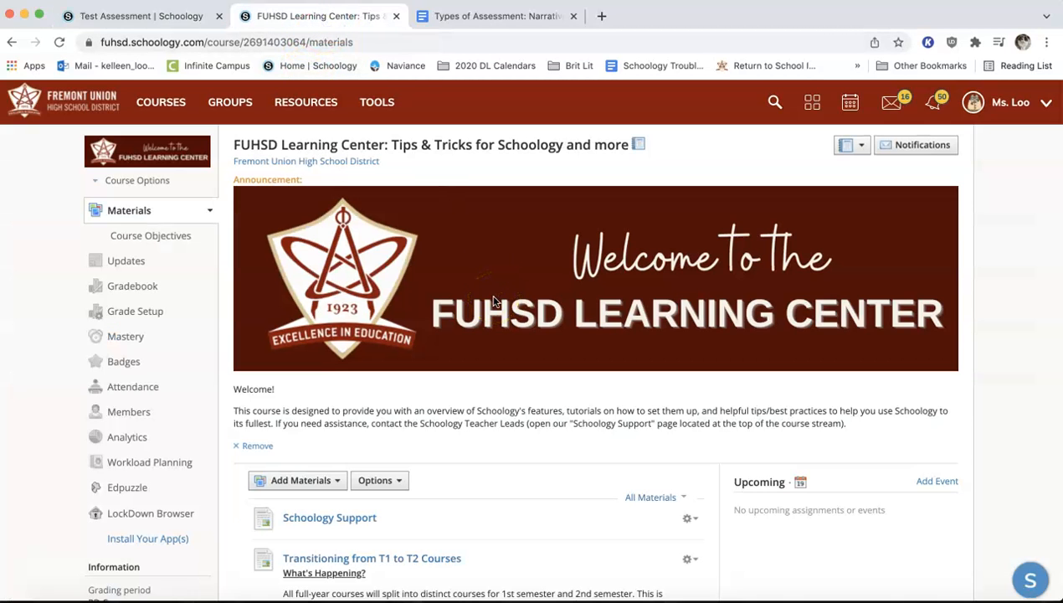
{"action": "scroll", "coordinate": [493, 302], "scroll_direction": "down", "scroll_amount": 12}
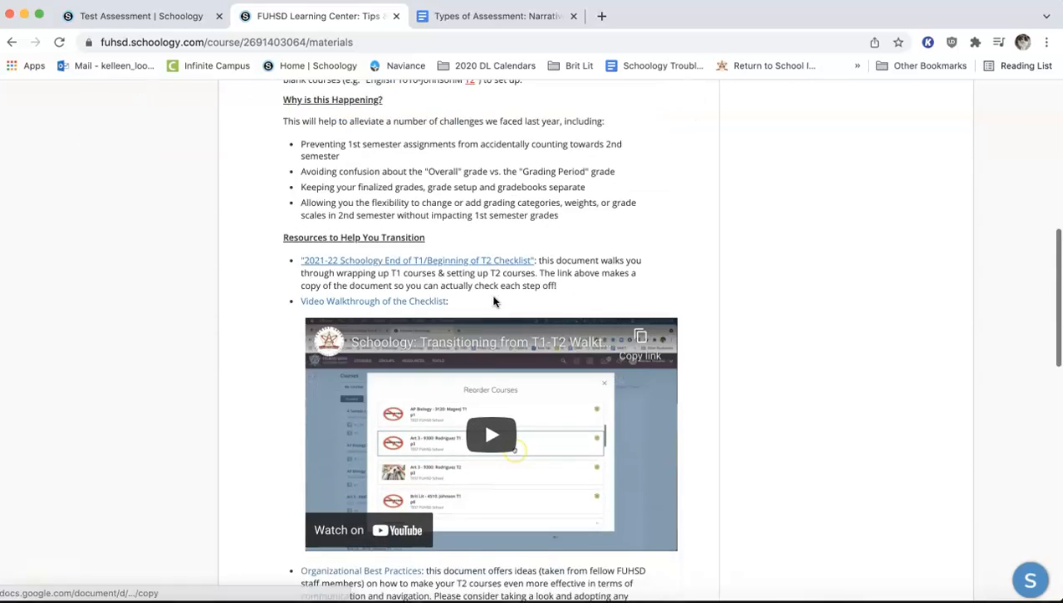
{"action": "scroll", "coordinate": [493, 301], "scroll_direction": "down", "scroll_amount": 5}
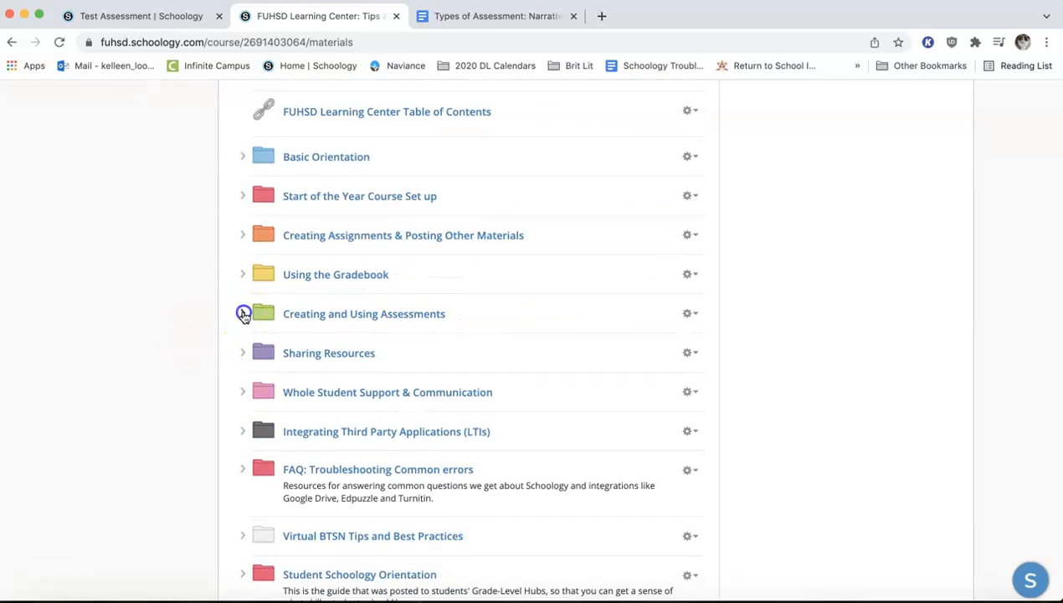
{"action": "left_click", "coordinate": [243, 314]}
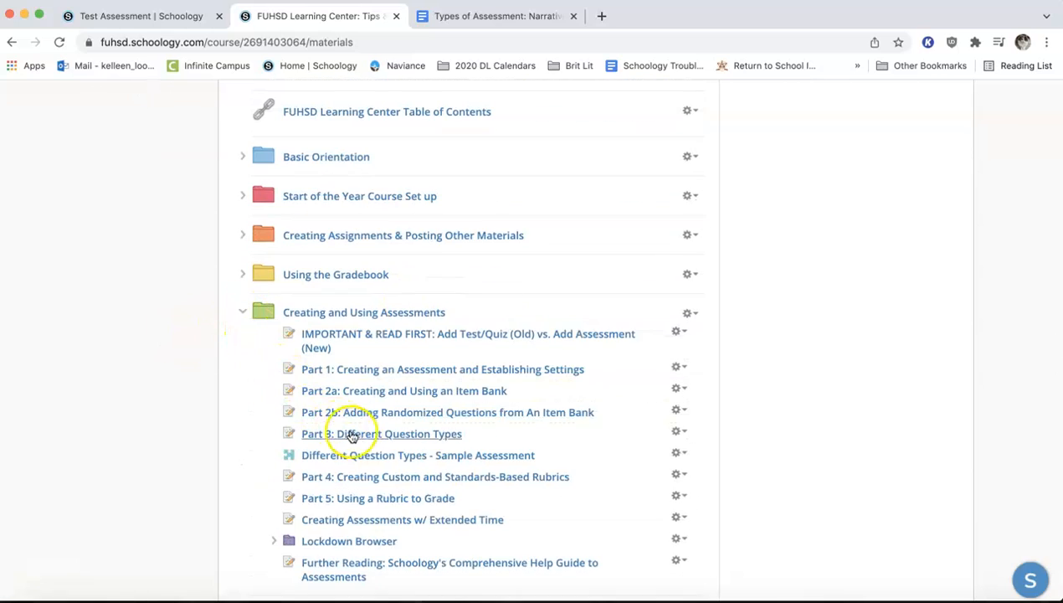
{"action": "left_click", "coordinate": [359, 436]}
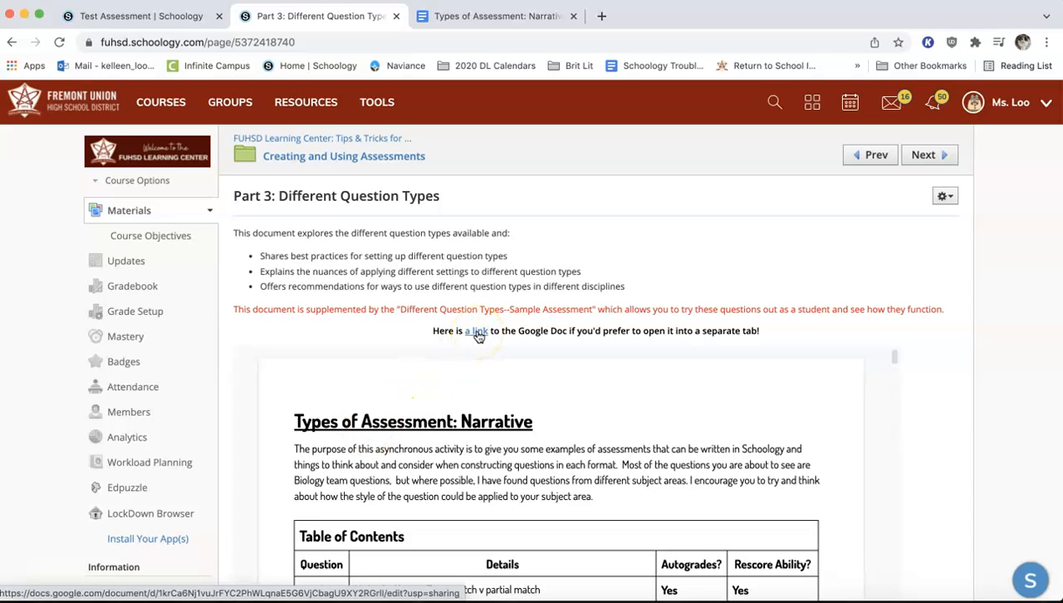
Switch to the "Types of Assessment: Narrative" Google Doc and review which question types autograde and allow rescoring.
{"action": "left_click", "coordinate": [497, 25]}
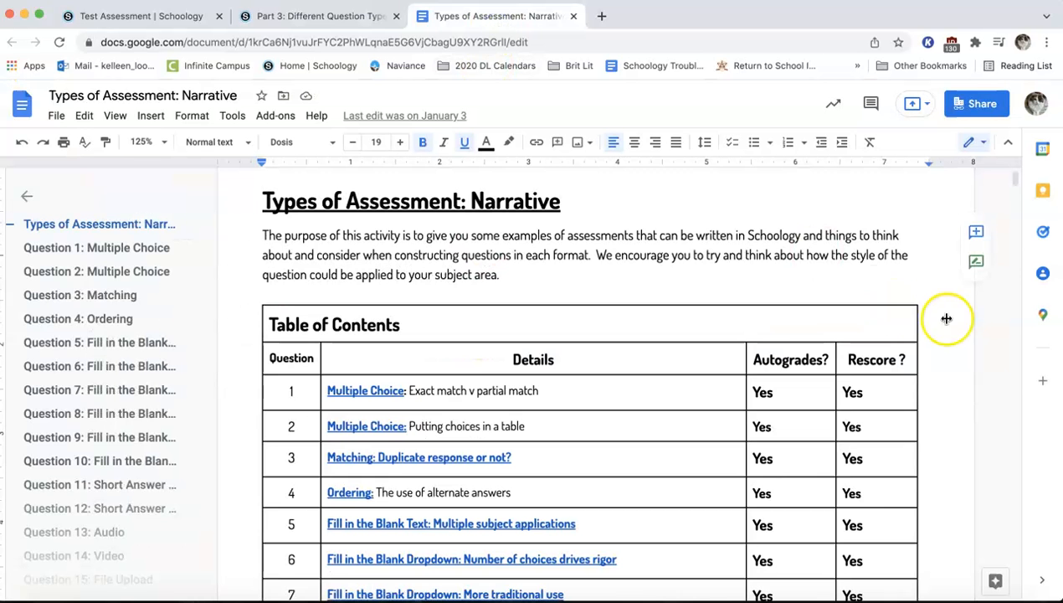
{"action": "scroll", "coordinate": [950, 318], "scroll_direction": "down", "scroll_amount": 3}
{"action": "scroll", "coordinate": [954, 319], "scroll_direction": "down", "scroll_amount": 2}
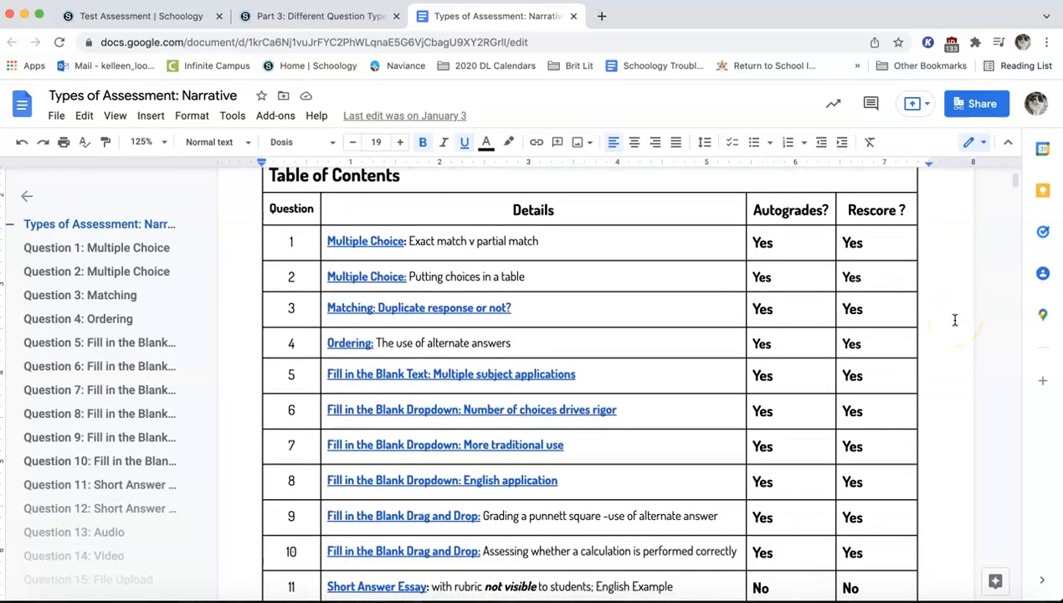
{"action": "scroll", "coordinate": [954, 319], "scroll_direction": "down", "scroll_amount": 1}
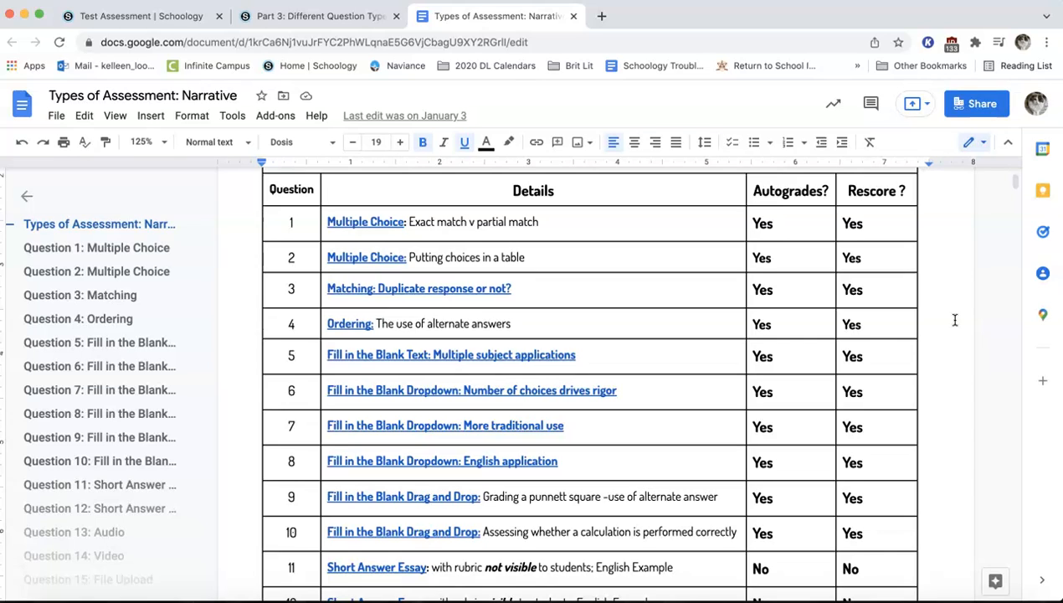
{"action": "scroll", "coordinate": [954, 320], "scroll_direction": "down", "scroll_amount": 5}
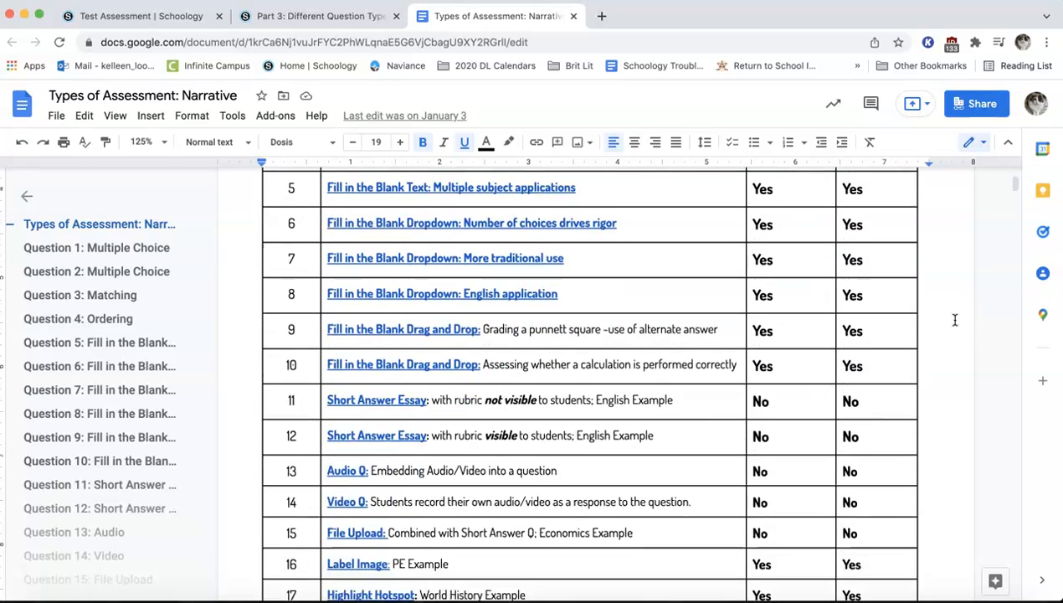
{"action": "scroll", "coordinate": [954, 320], "scroll_direction": "down", "scroll_amount": 2}
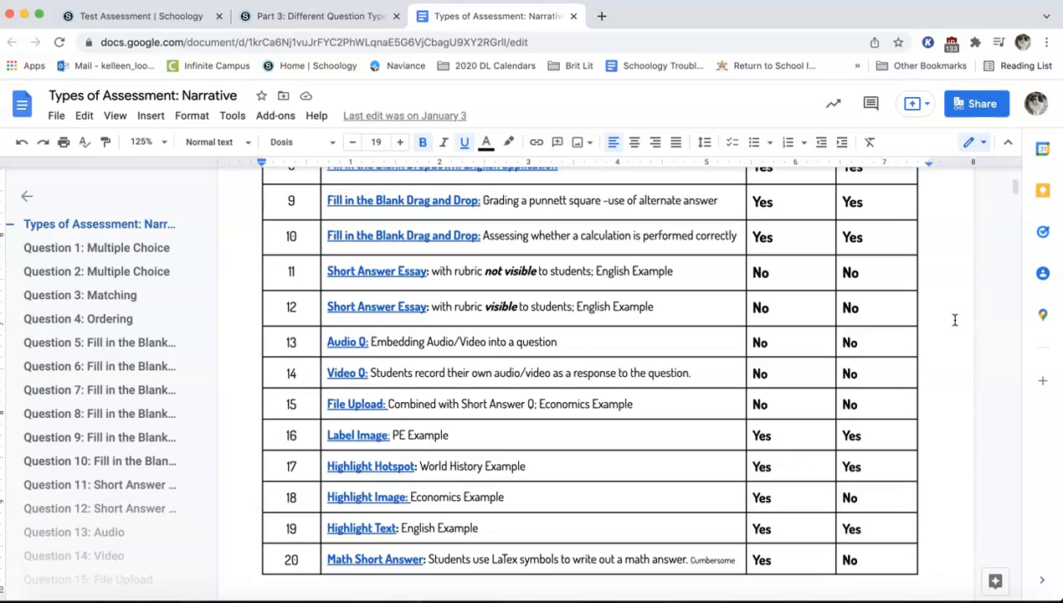
Switch back to the Test Assessment in Schoology and create a Multiple Choice item asking "Which is NOT a Mario character?".
{"action": "left_click", "coordinate": [140, 16]}
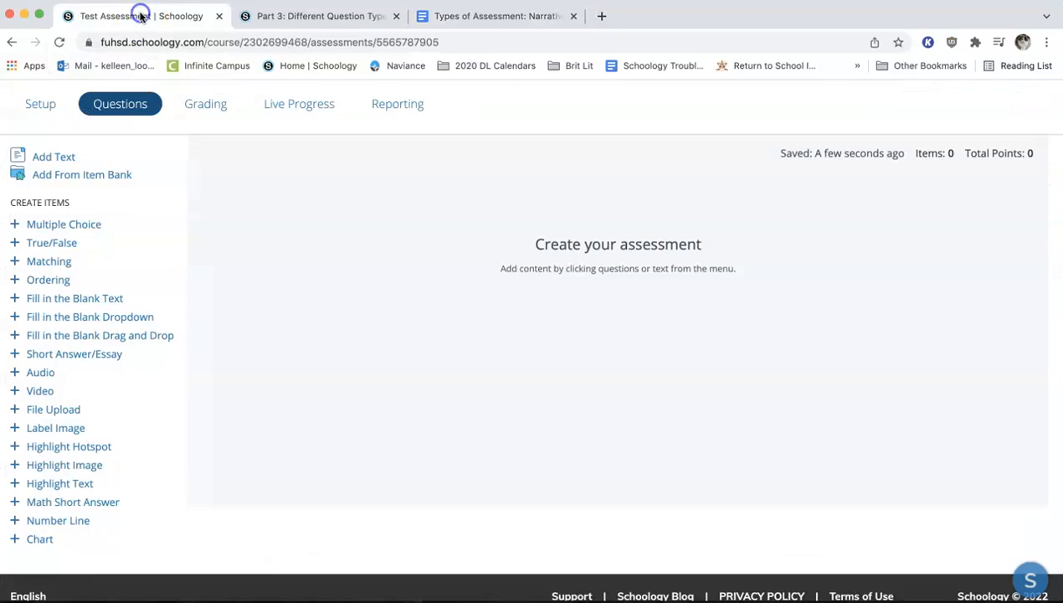
{"action": "left_click", "coordinate": [99, 226]}
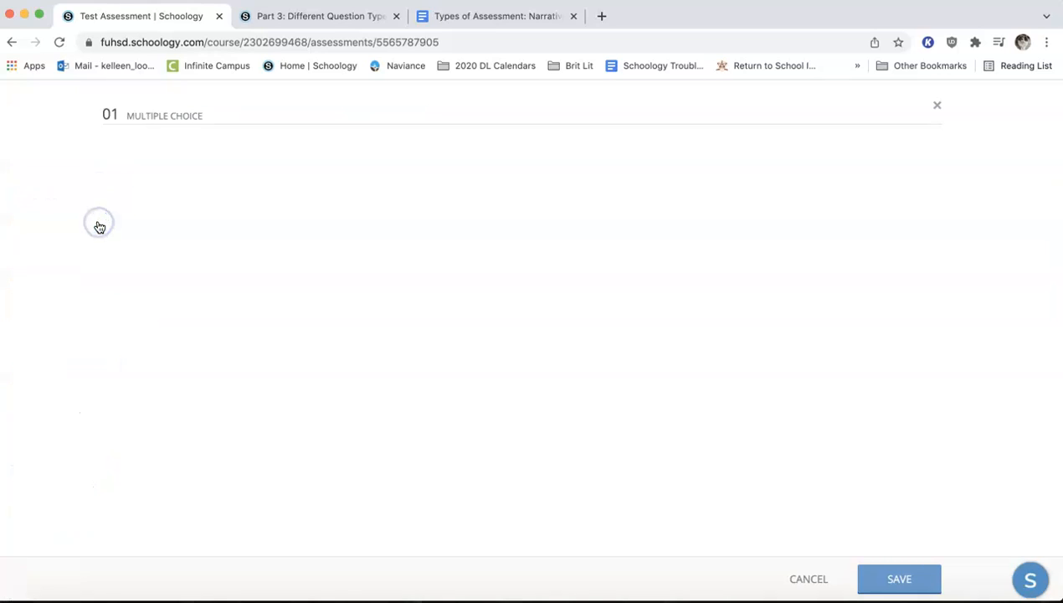
{"action": "left_click", "coordinate": [187, 194]}
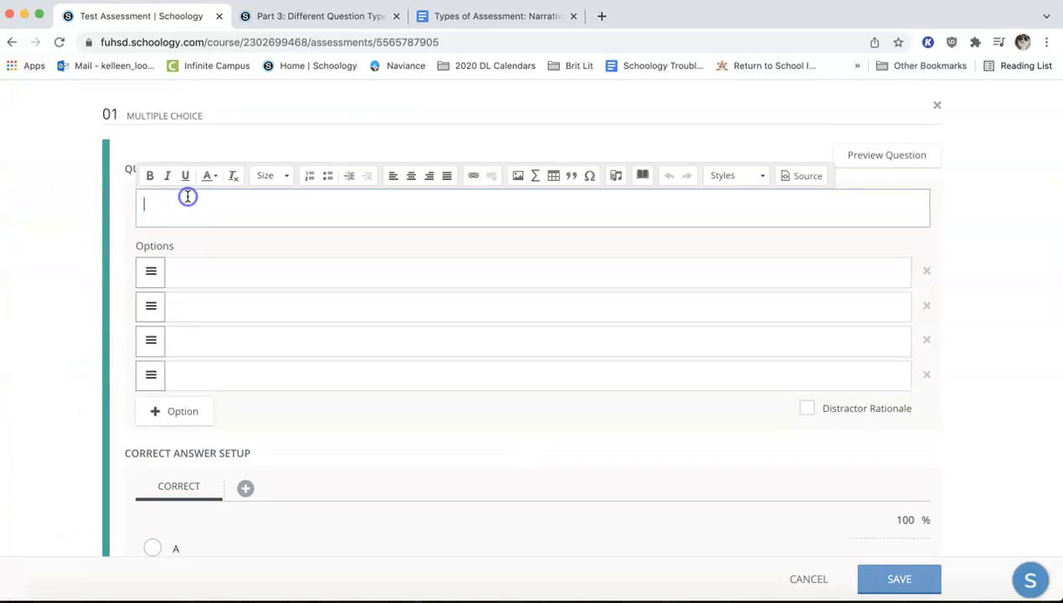
{"action": "type", "text": "Which is"}
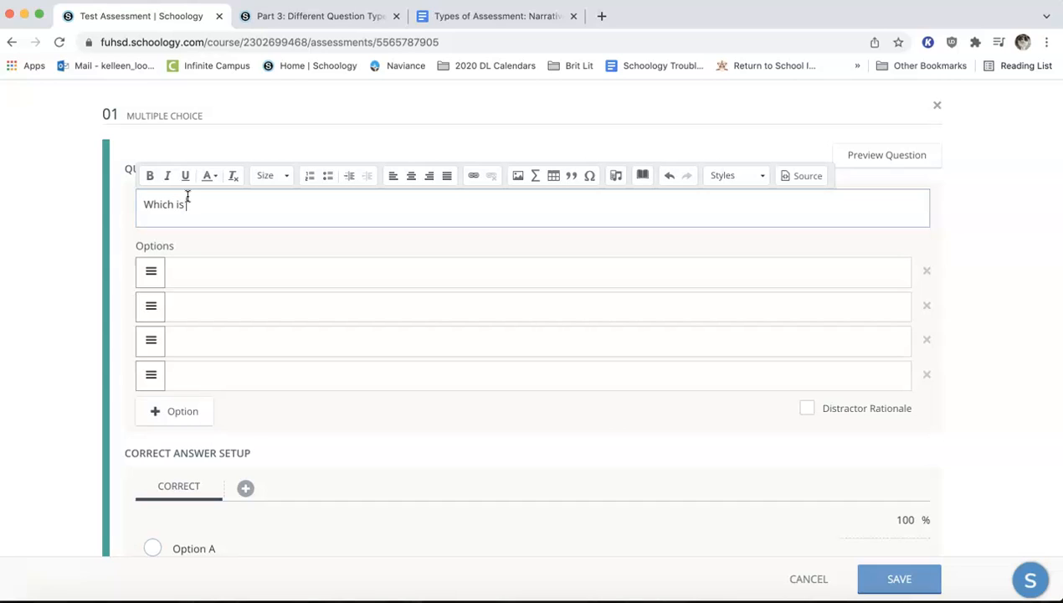
{"action": "type", "text": " NOT a Mario character?"}
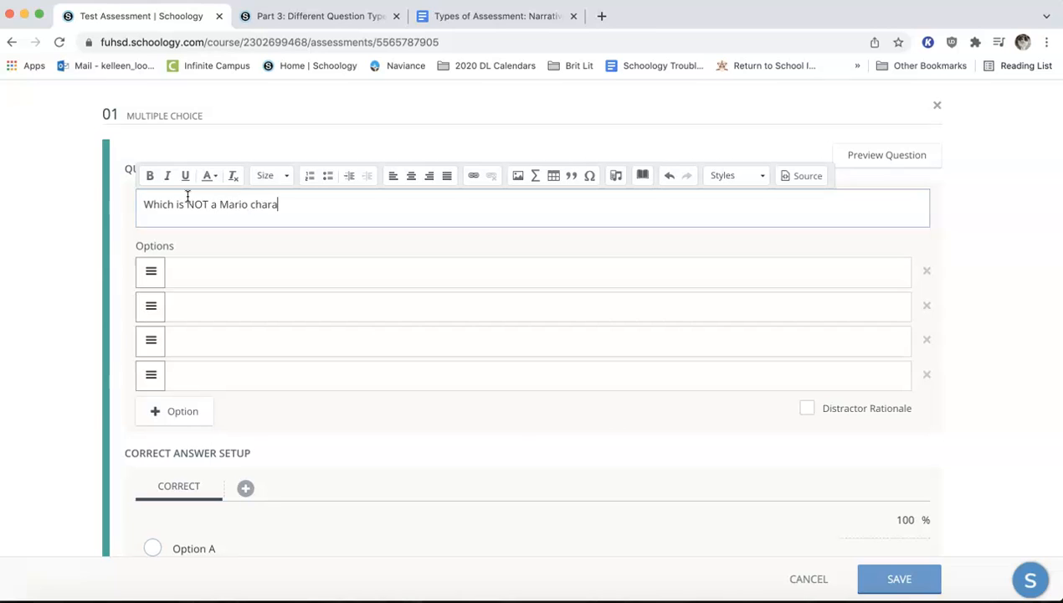
Enter Mario, Toadette, Sonic and Toad as the four answer options of the question.
{"action": "left_click", "coordinate": [201, 264]}
{"action": "type", "text": "Mario"}
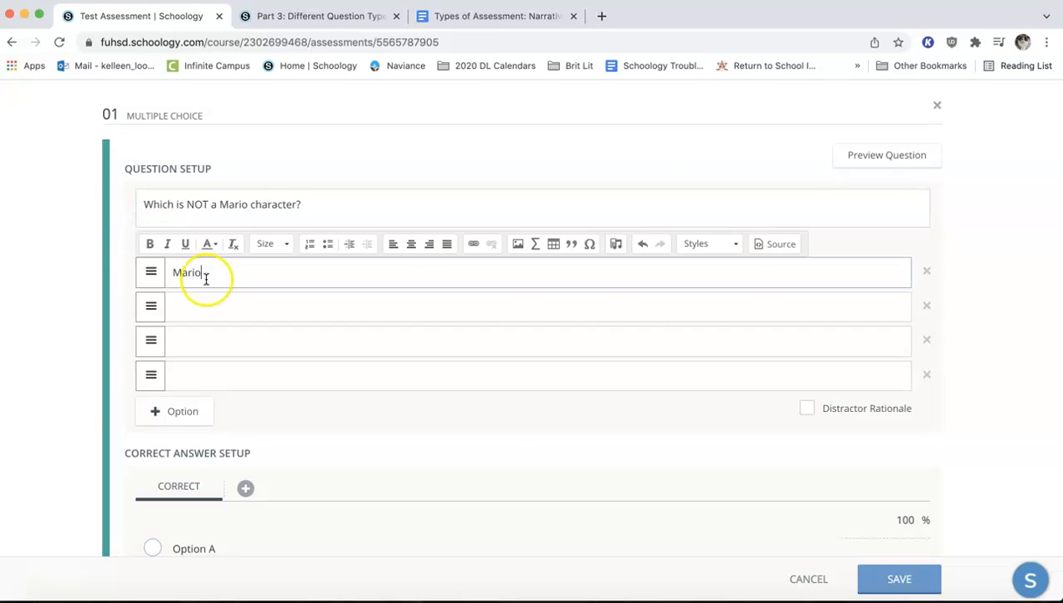
{"action": "left_click", "coordinate": [211, 294]}
{"action": "type", "text": "Toadette"}
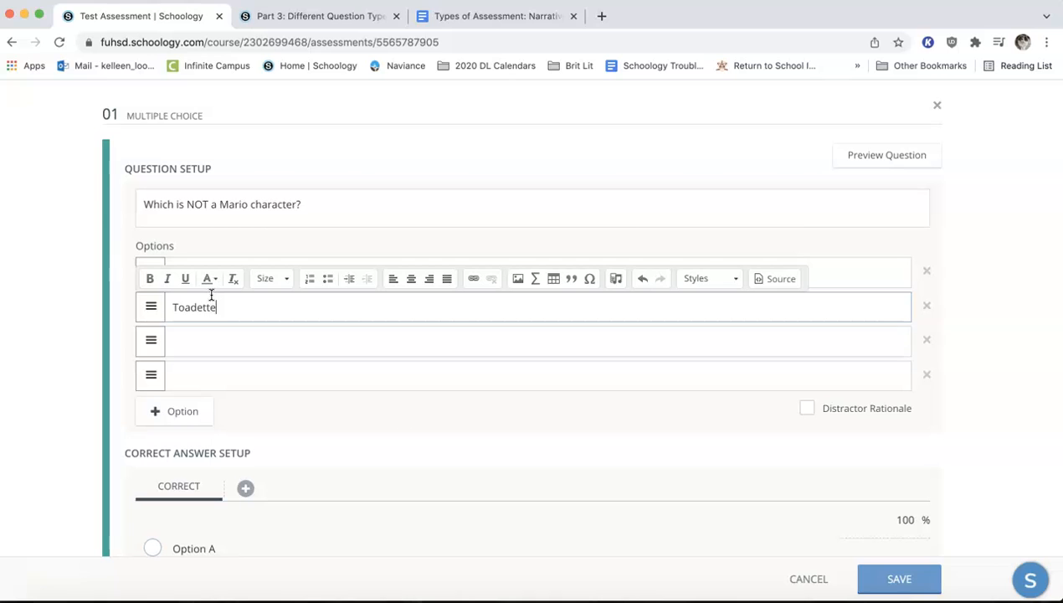
{"action": "left_click", "coordinate": [194, 342]}
{"action": "type", "text": "Sonic"}
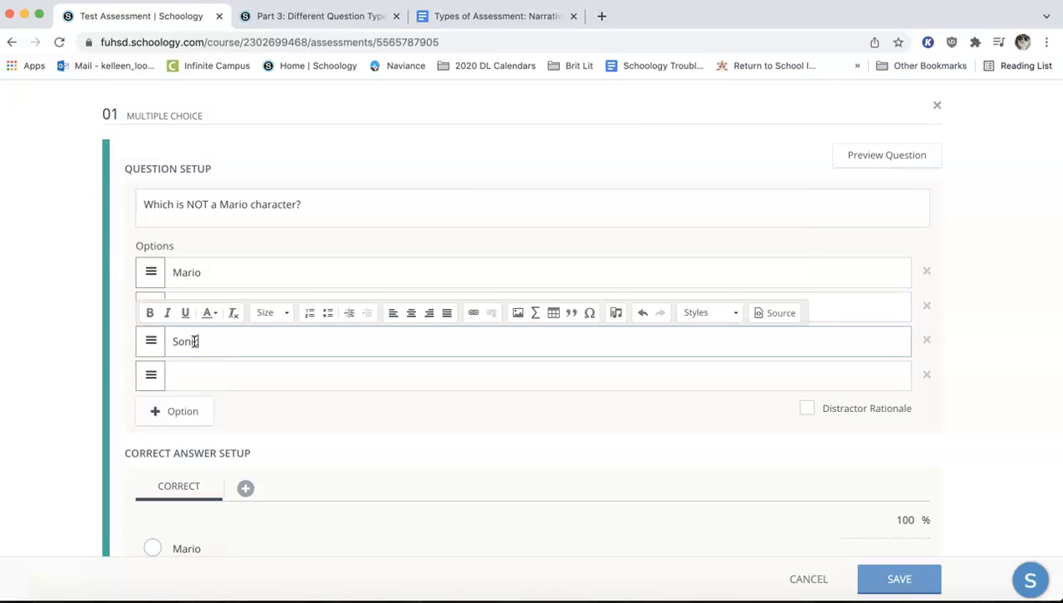
{"action": "left_click", "coordinate": [186, 384]}
{"action": "type", "text": "Toad"}
Mark Sonic as the correct answer, shuffle the options, and save the question.
{"action": "scroll", "coordinate": [372, 440], "scroll_direction": "down", "scroll_amount": 3}
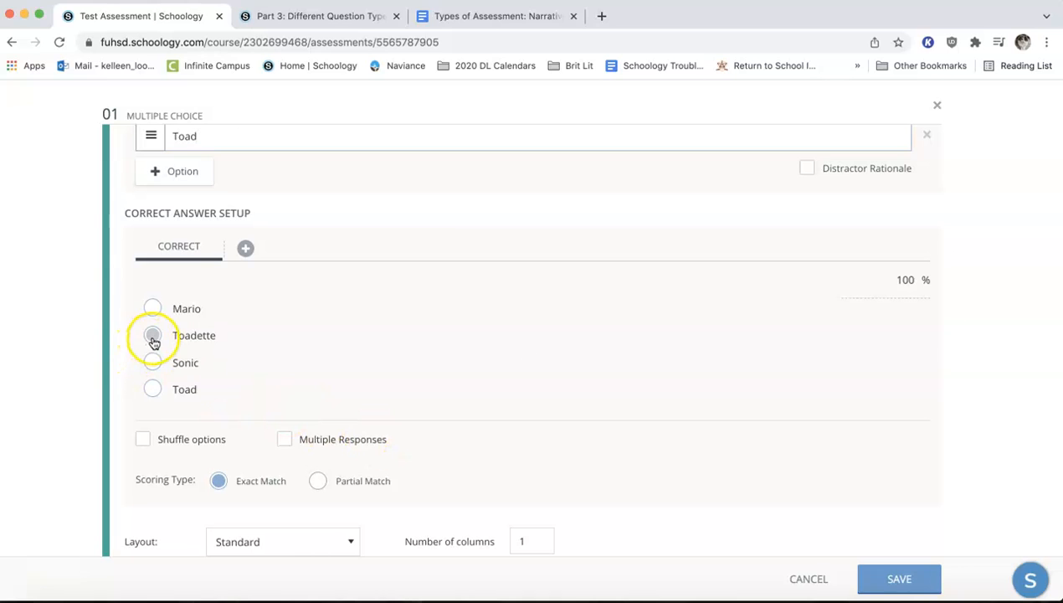
{"action": "left_click", "coordinate": [152, 363]}
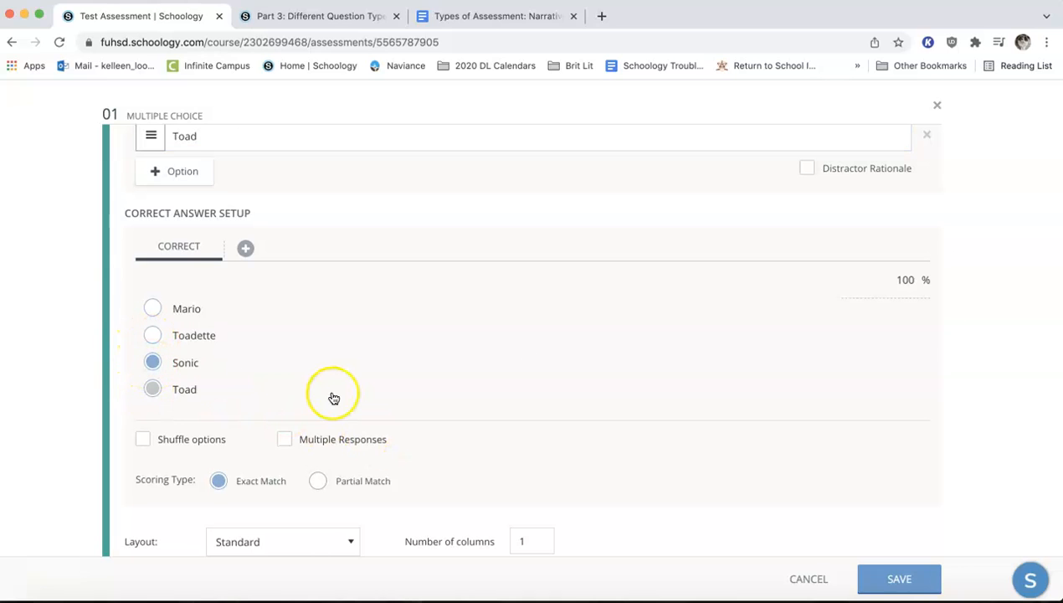
{"action": "scroll", "coordinate": [332, 396], "scroll_direction": "down", "scroll_amount": 1}
{"action": "left_click", "coordinate": [143, 400]}
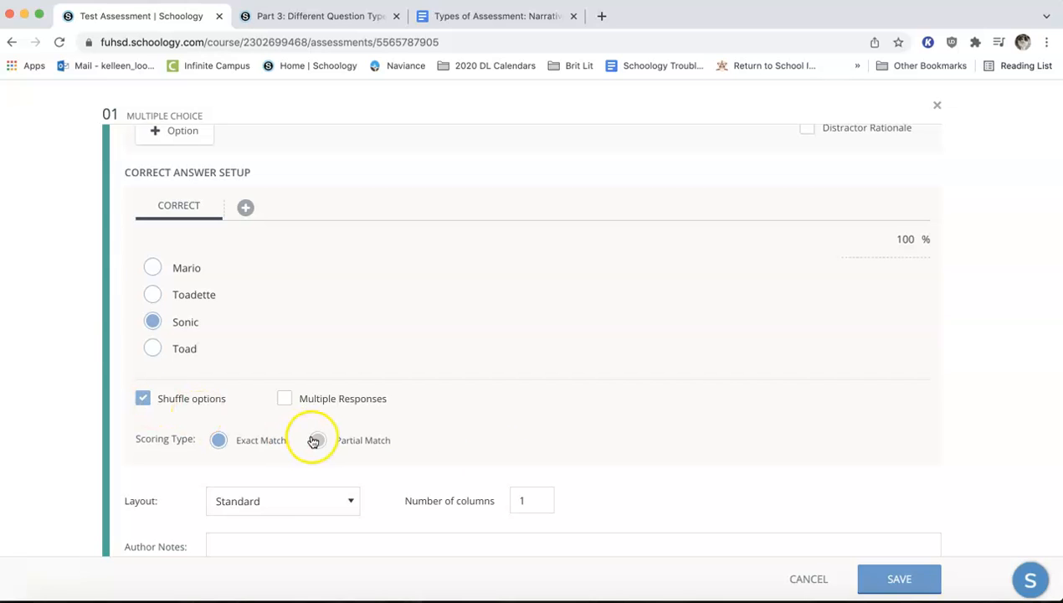
{"action": "scroll", "coordinate": [790, 502], "scroll_direction": "down", "scroll_amount": 2}
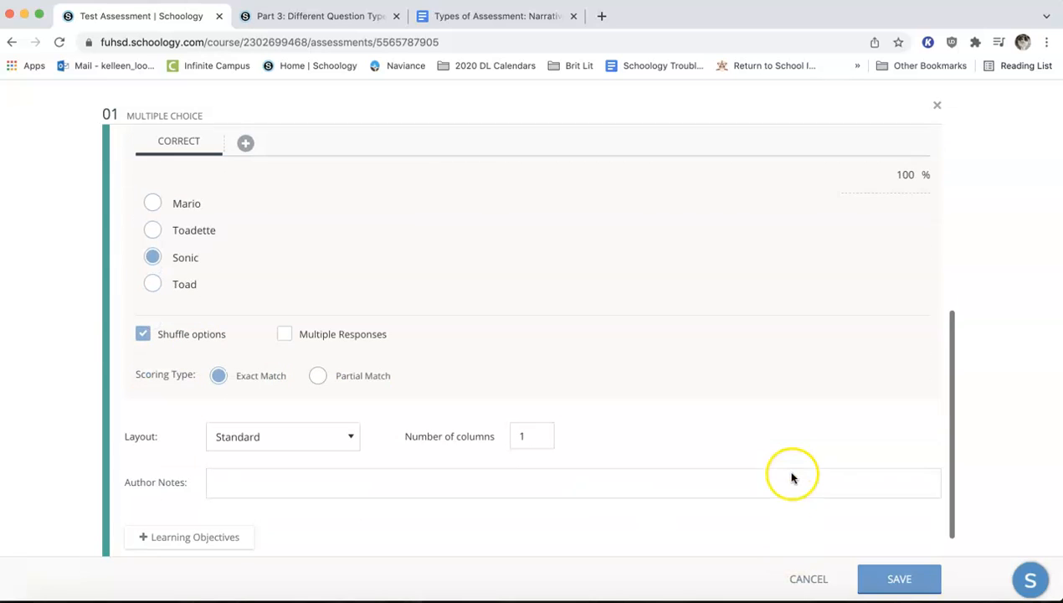
{"action": "left_click", "coordinate": [883, 578]}
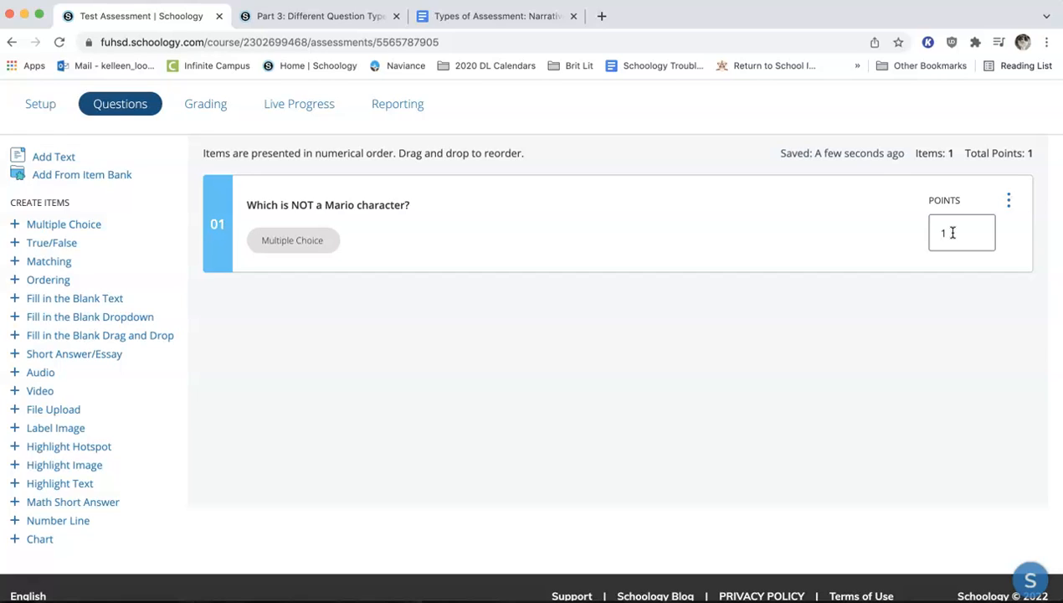
Make a copy of the "Which is NOT a Mario character?" question.
{"action": "left_click", "coordinate": [1009, 203]}
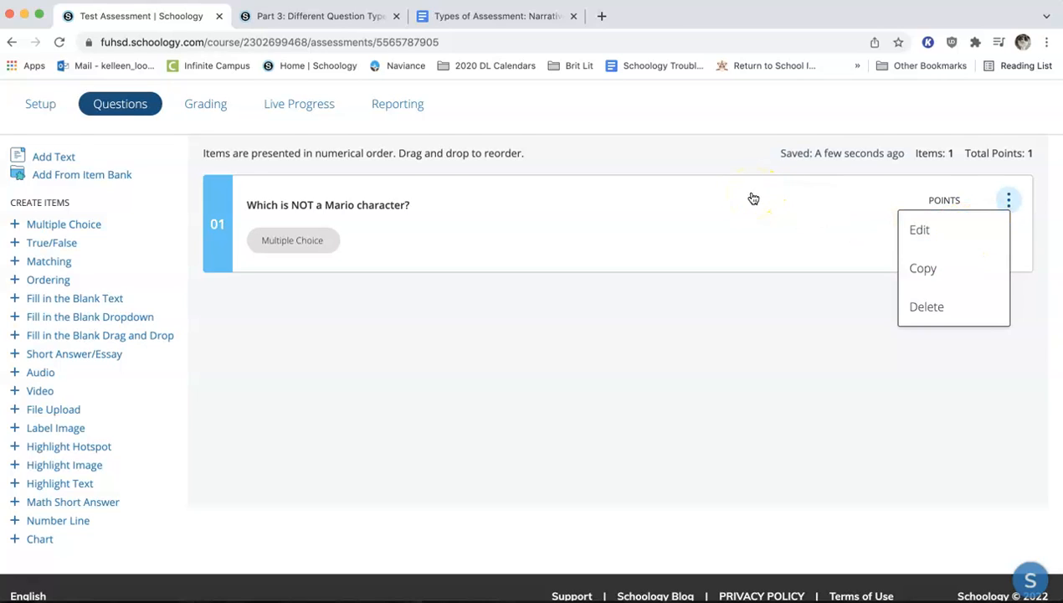
{"action": "left_click", "coordinate": [930, 270]}
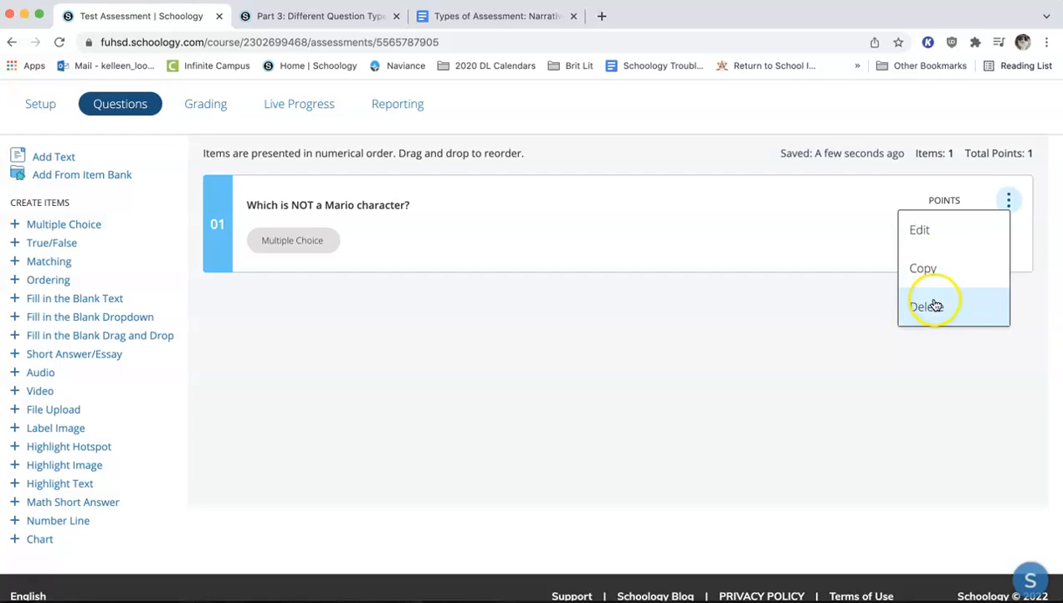
{"action": "left_click", "coordinate": [938, 279]}
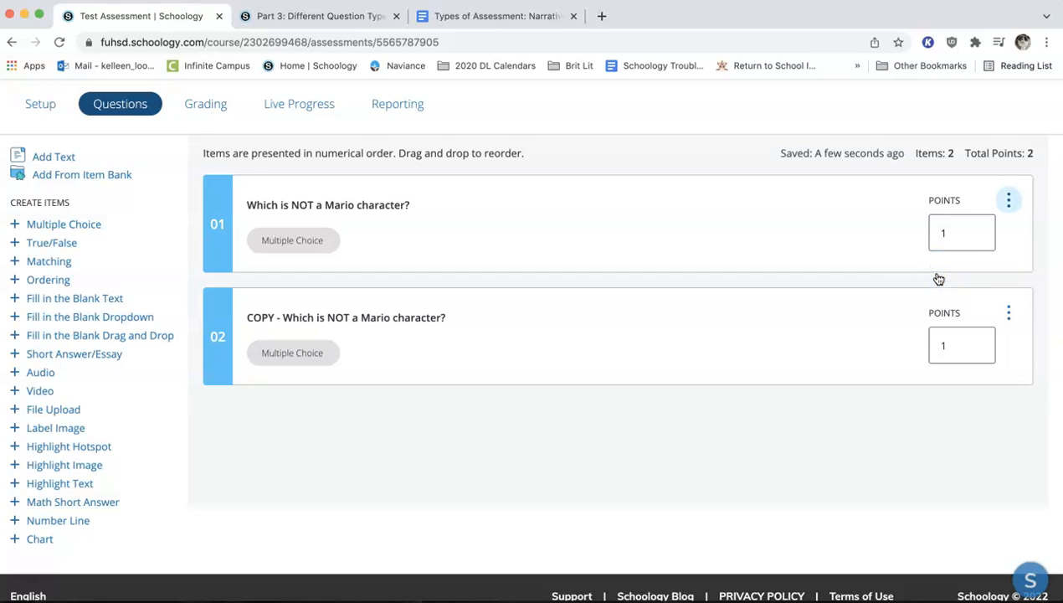
Open the copied question for editing and reword its text to "Which IS a Mario character?".
{"action": "left_click", "coordinate": [808, 300]}
{"action": "left_click", "coordinate": [757, 328]}
{"action": "left_click", "coordinate": [758, 326]}
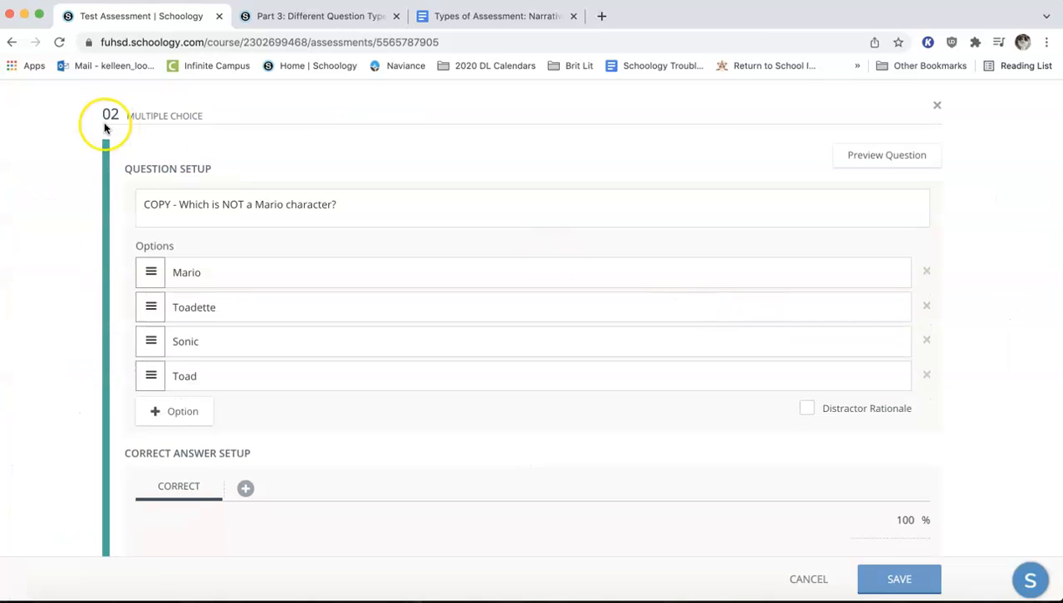
{"action": "left_click_drag", "start_coordinate": [178, 204], "coordinate": [131, 203]}
{"action": "key", "text": "BackSpace"}
{"action": "double_click", "coordinate": [194, 204]}
{"action": "key", "text": "BackSpace"}
{"action": "key", "text": "BackSpace"}
{"action": "key", "text": "BackSpace"}
{"action": "key", "text": "BackSpace"}
{"action": "type", "text": "IS"}
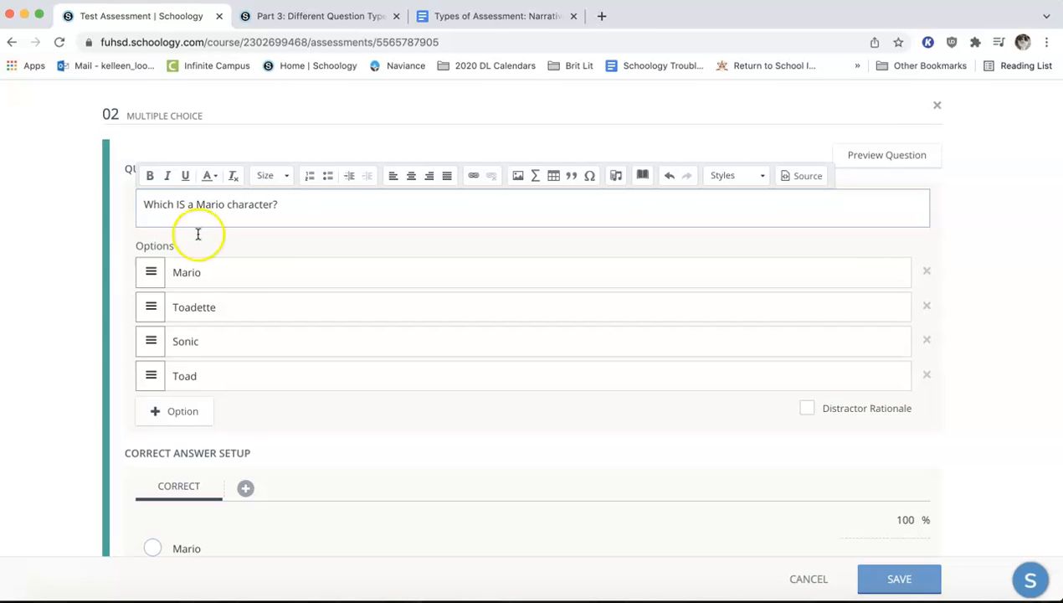
Replace the first answer option with Pikachu and the fourth with Zeus.
{"action": "double_click", "coordinate": [192, 274]}
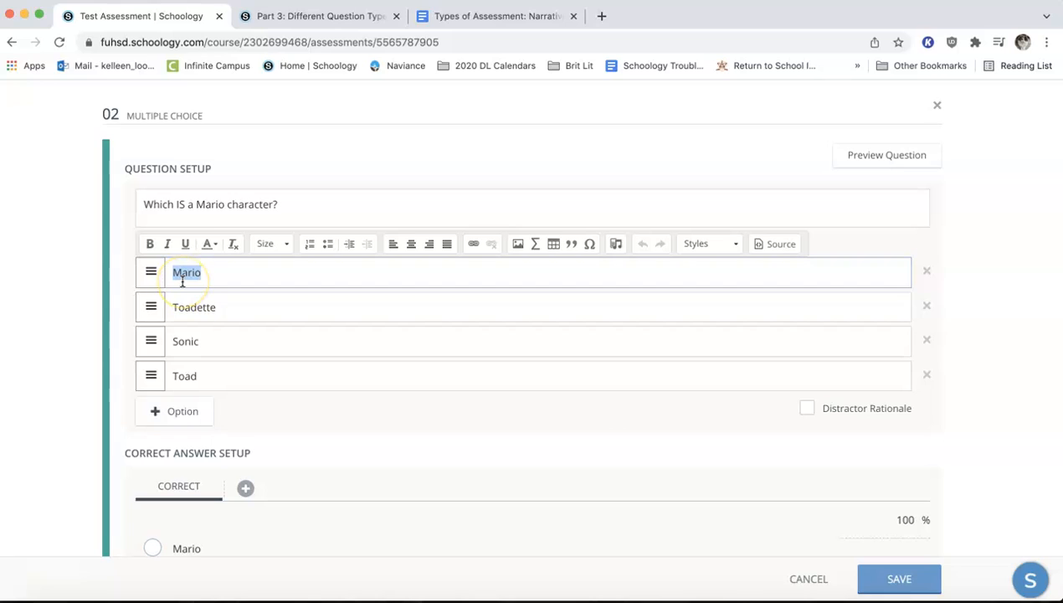
{"action": "type", "text": "Pikachu"}
{"action": "double_click", "coordinate": [204, 305]}
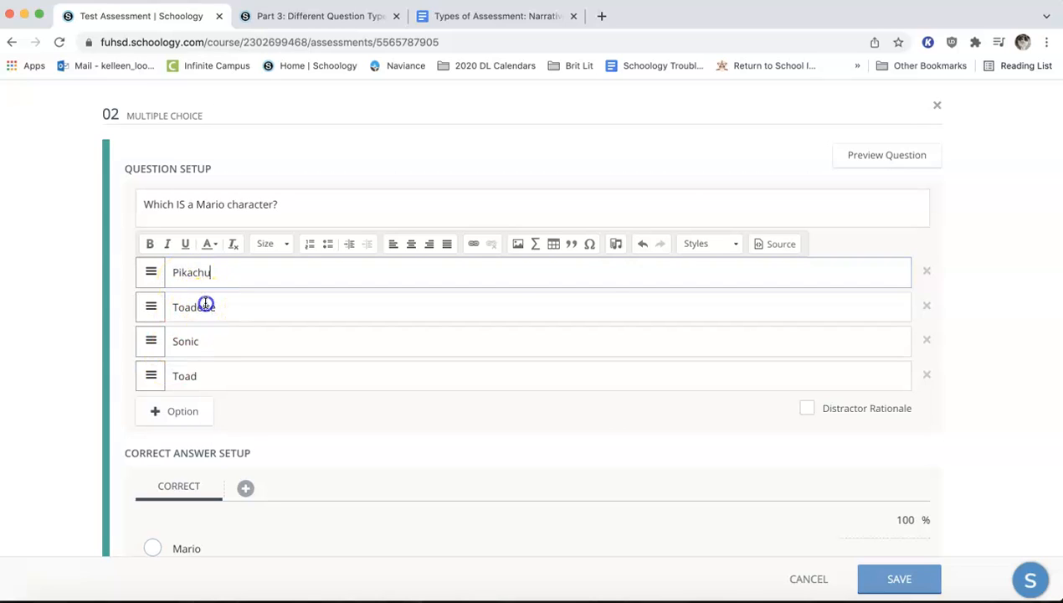
{"action": "double_click", "coordinate": [192, 381]}
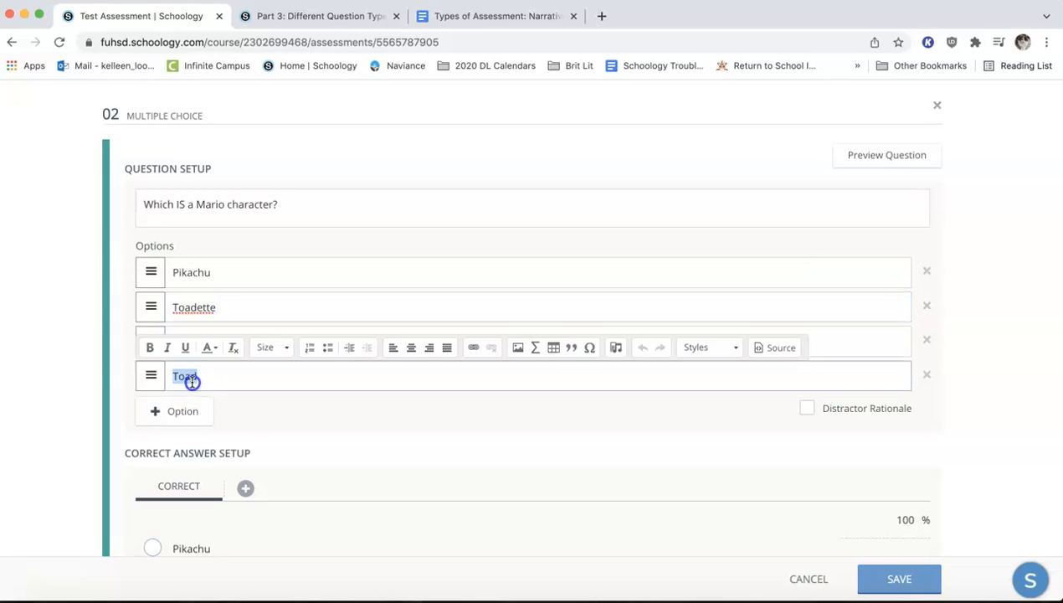
{"action": "type", "text": "Zeus"}
{"action": "left_click", "coordinate": [328, 435]}
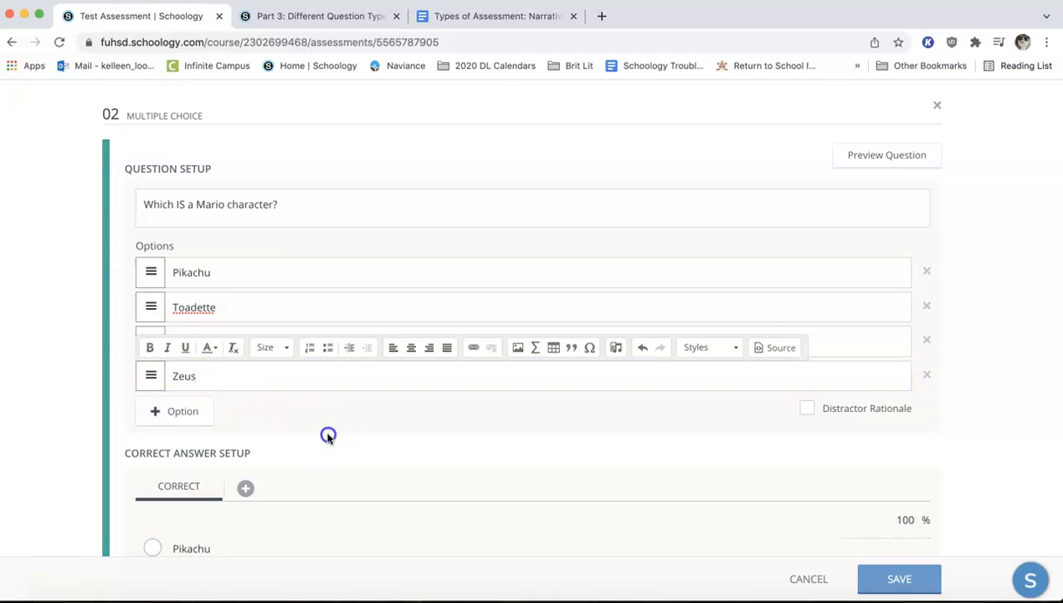
Mark Toadette as the correct answer of the second question and save it.
{"action": "scroll", "coordinate": [327, 435], "scroll_direction": "down", "scroll_amount": 5}
{"action": "left_click", "coordinate": [153, 378]}
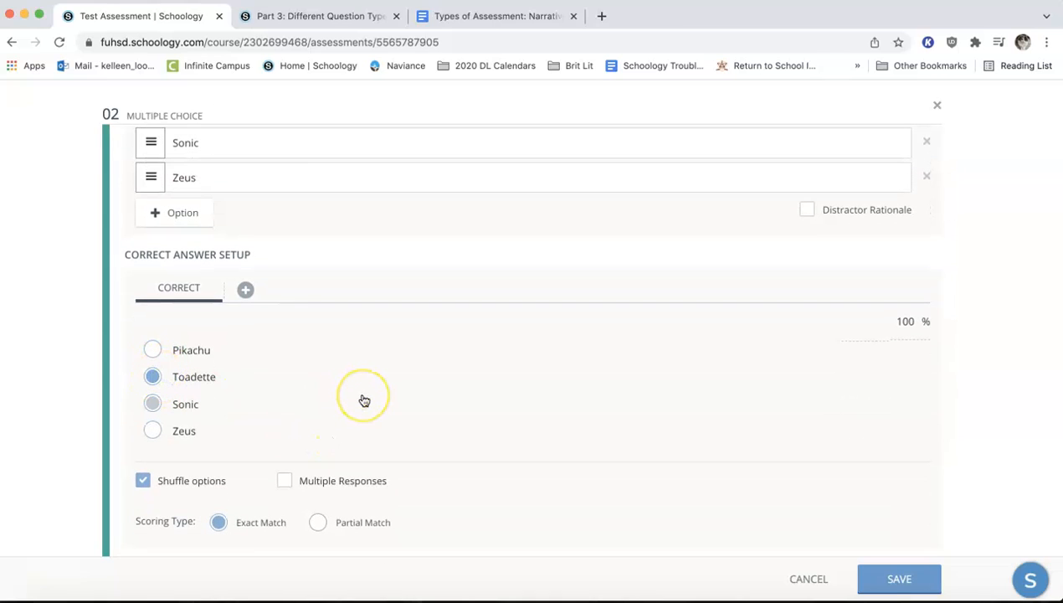
{"action": "scroll", "coordinate": [387, 396], "scroll_direction": "down", "scroll_amount": 2}
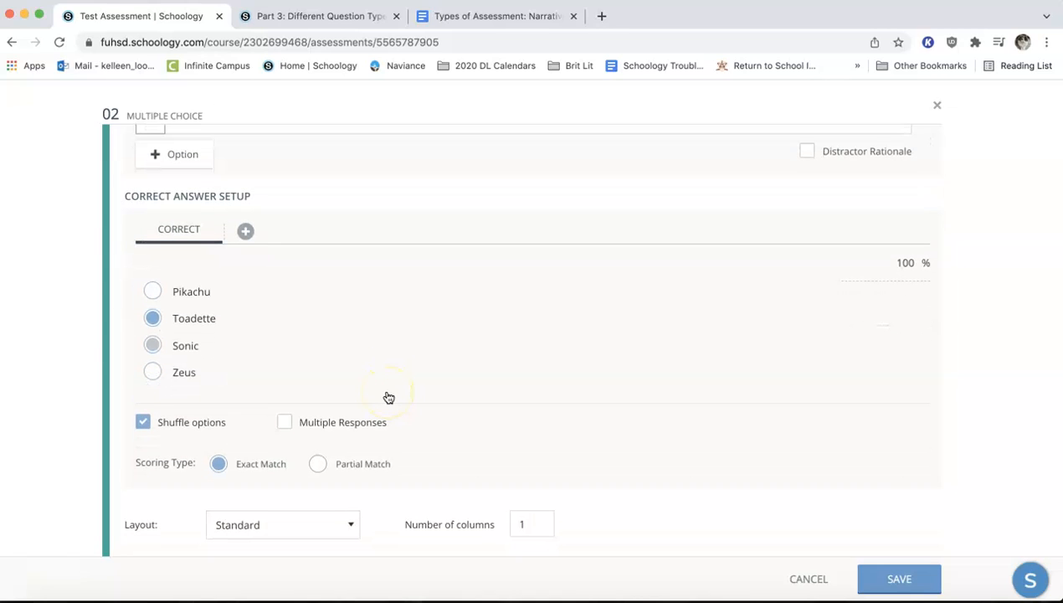
{"action": "left_click", "coordinate": [901, 584]}
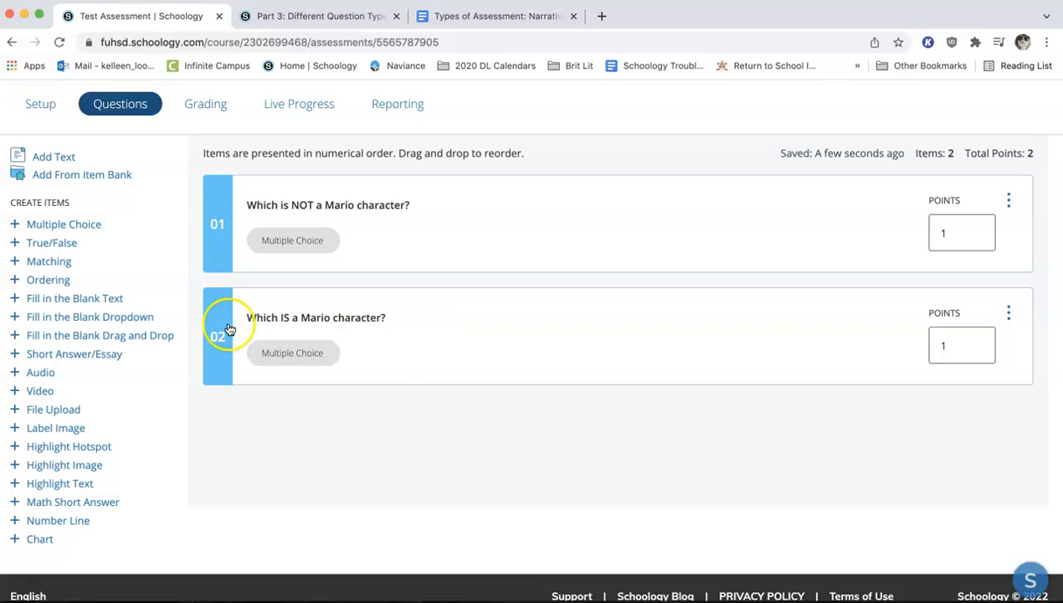
Move the "Which IS a Mario character?" question to first place, and return it to second place.
{"action": "left_click_drag", "start_coordinate": [222, 328], "coordinate": [233, 192]}
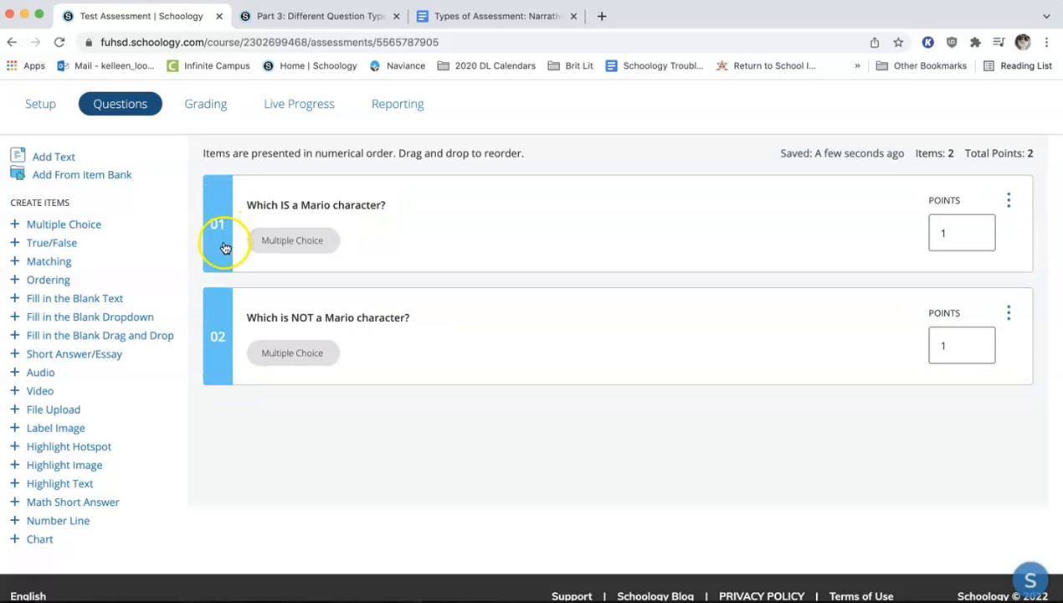
{"action": "left_click_drag", "start_coordinate": [225, 247], "coordinate": [230, 344]}
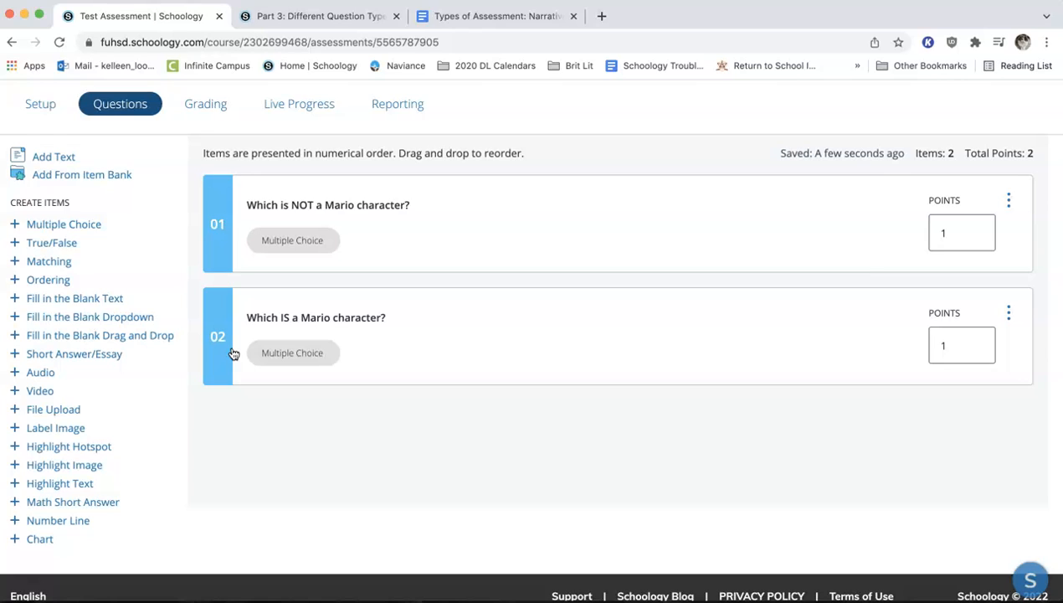
Start adding from an item bank and open "Sample Item Bank #1 - Common Questions" in the Schoology Lead Teachers group.
{"action": "left_click", "coordinate": [101, 186]}
{"action": "left_click", "coordinate": [105, 199]}
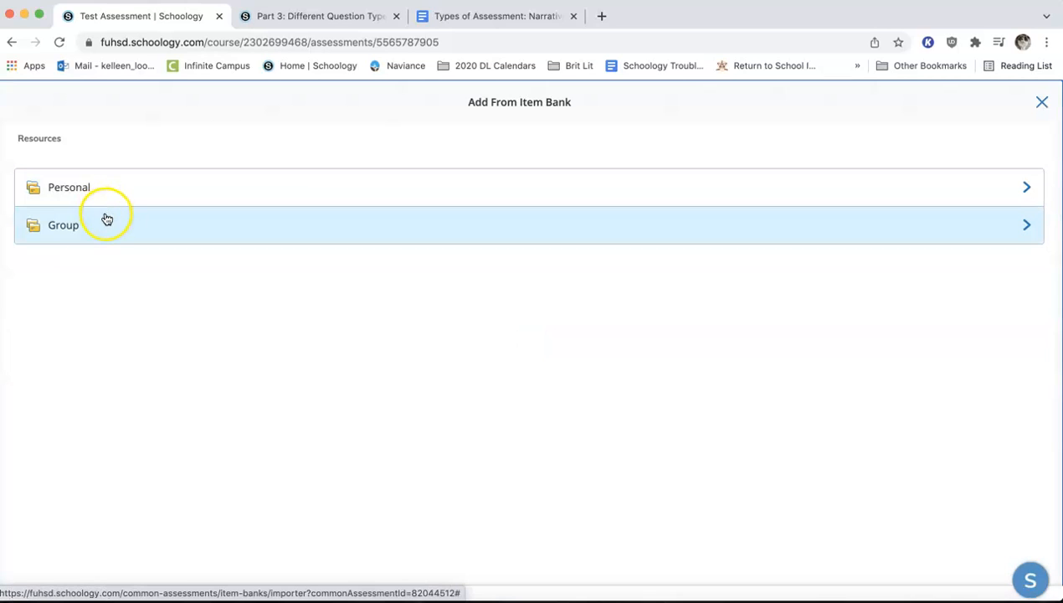
{"action": "left_click", "coordinate": [106, 221]}
{"action": "scroll", "coordinate": [249, 278], "scroll_direction": "down", "scroll_amount": 4}
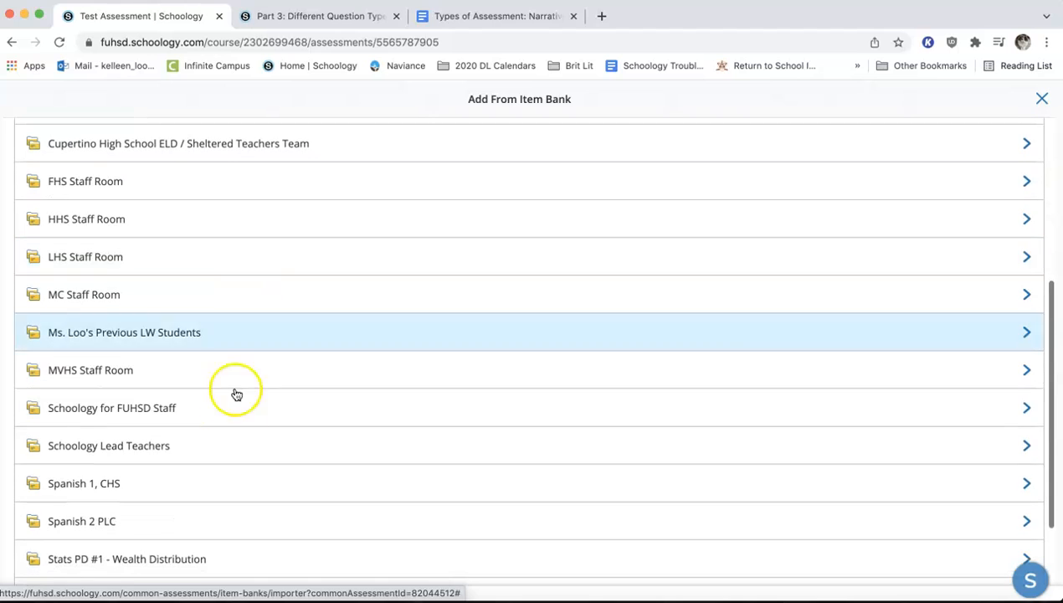
{"action": "left_click", "coordinate": [228, 442]}
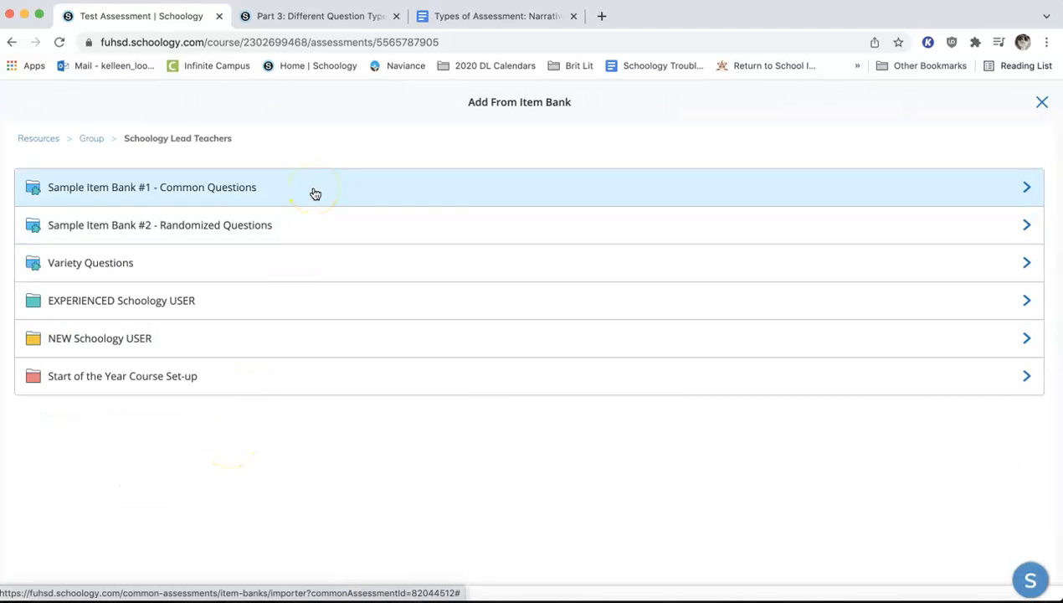
{"action": "left_click", "coordinate": [310, 214]}
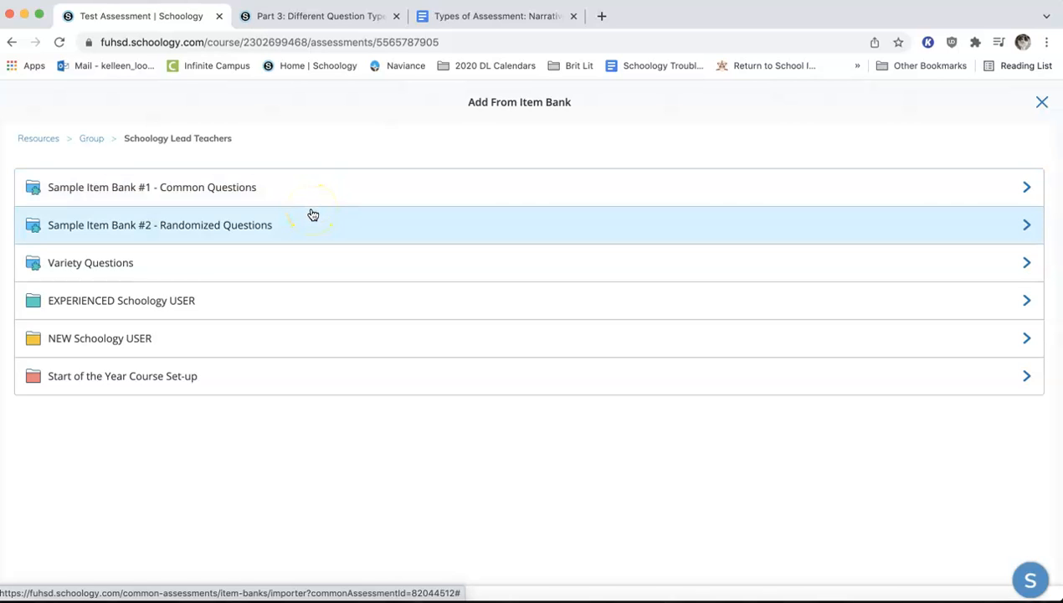
{"action": "left_click", "coordinate": [315, 186]}
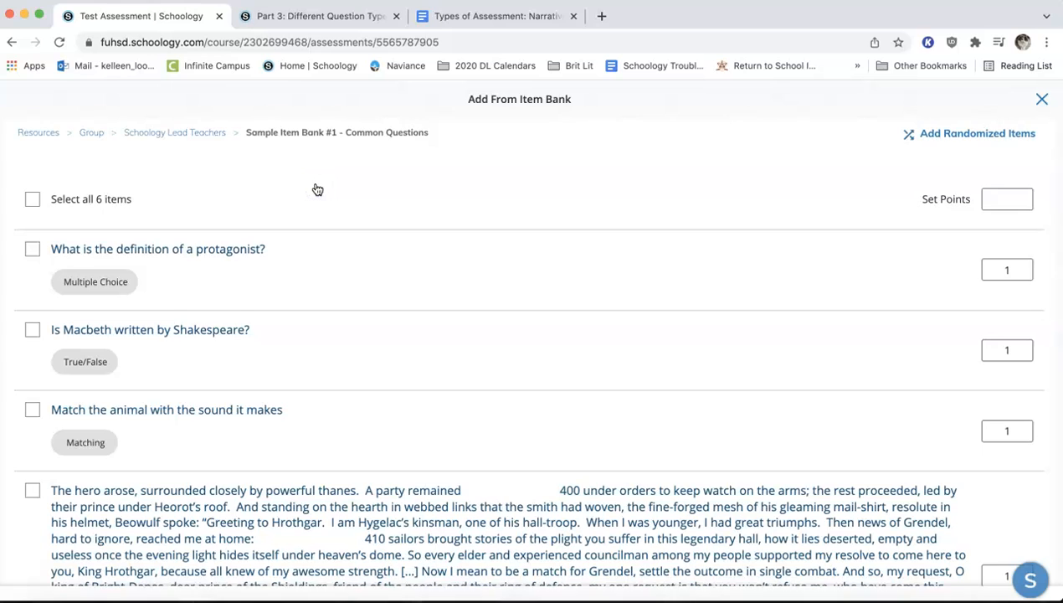
Select the protagonist definition, Macbeth and animal sound matching questions in Sample Item Bank #1.
{"action": "scroll", "coordinate": [317, 189], "scroll_direction": "down", "scroll_amount": 2}
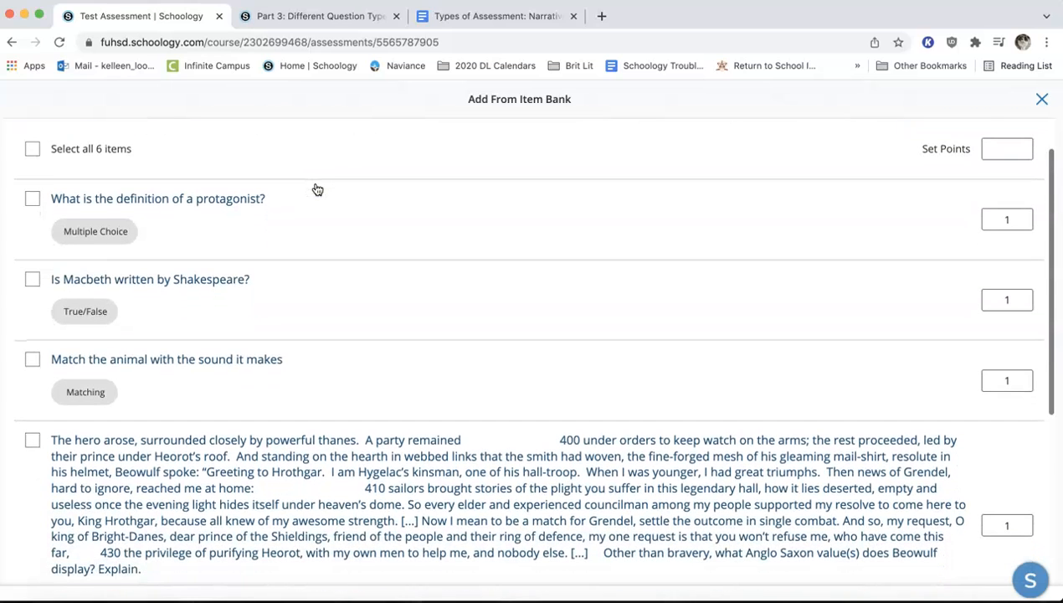
{"action": "left_click", "coordinate": [32, 149]}
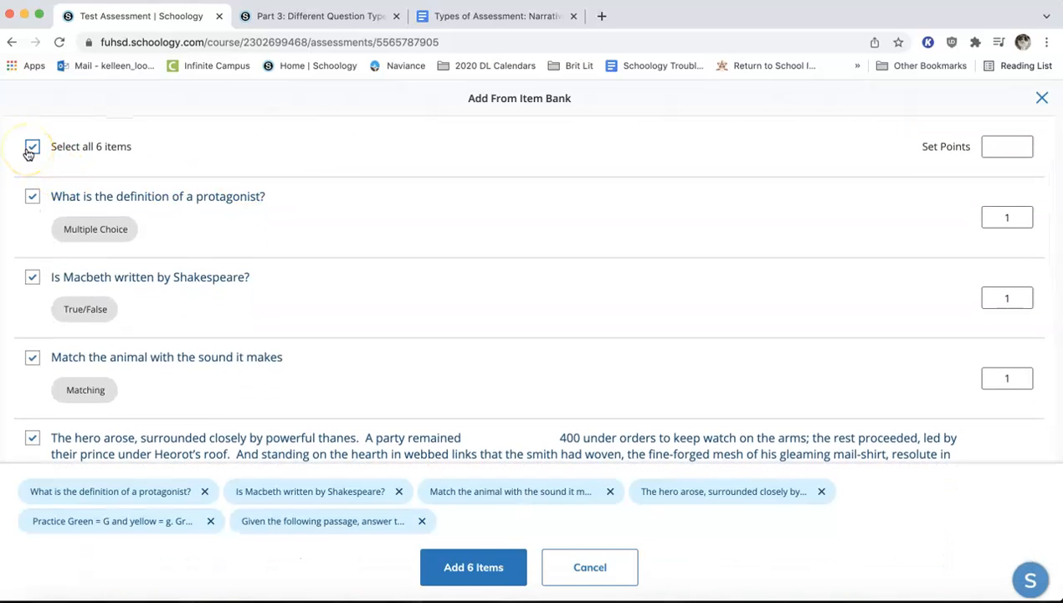
{"action": "left_click", "coordinate": [32, 148]}
{"action": "left_click", "coordinate": [32, 195]}
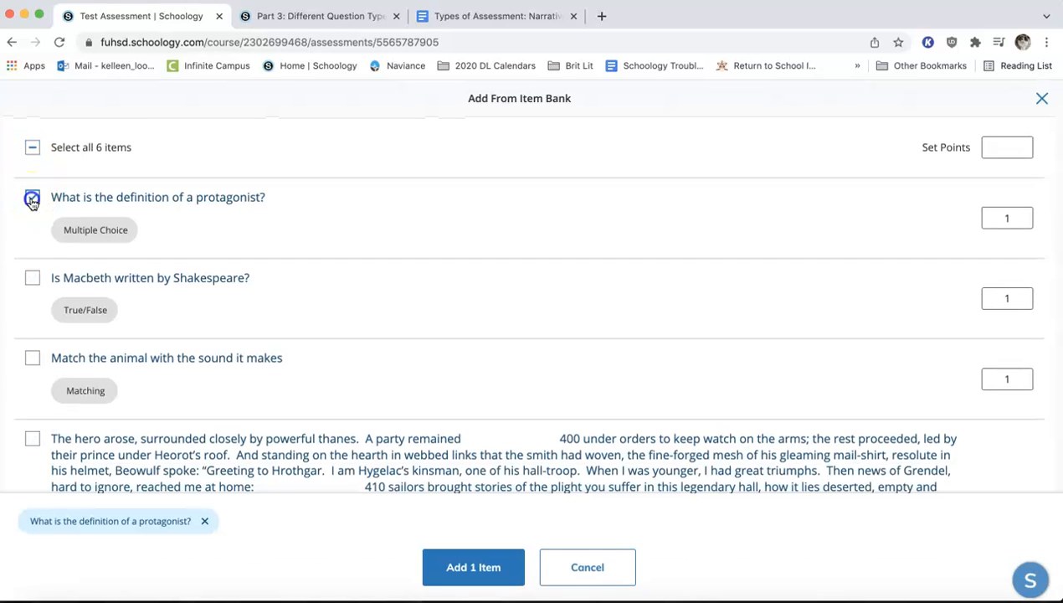
{"action": "left_click", "coordinate": [32, 277]}
{"action": "left_click", "coordinate": [32, 357]}
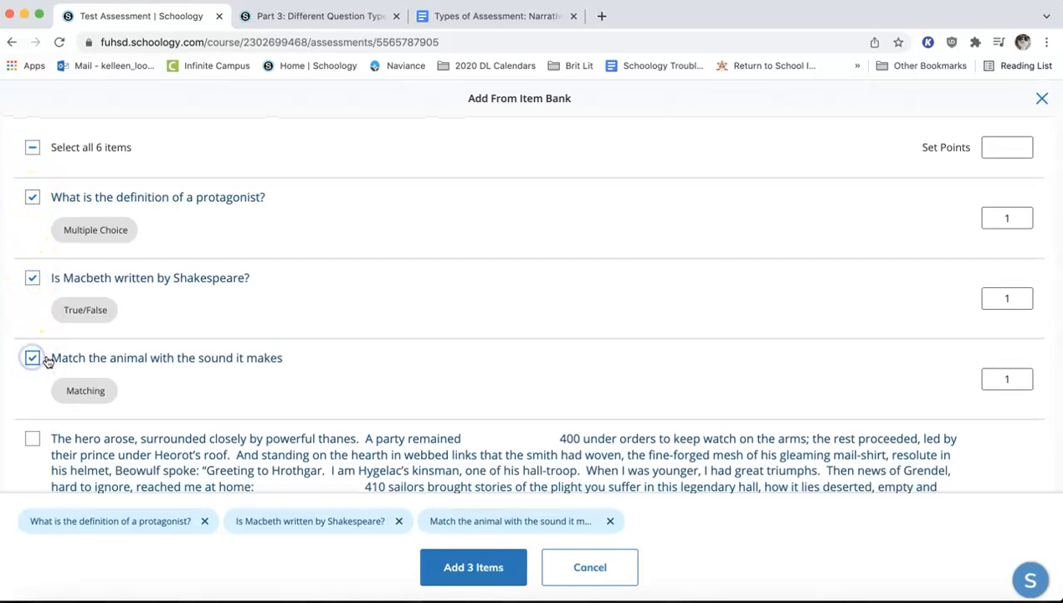
Set the animal sound matching question to 4 points and add the three selected questions to the assessment.
{"action": "double_click", "coordinate": [1013, 380]}
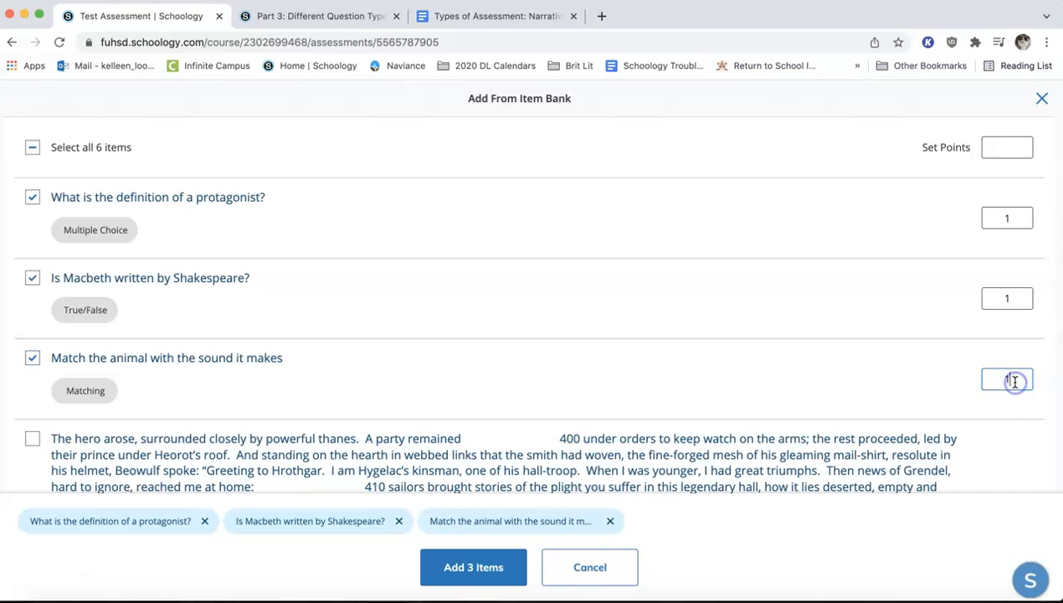
{"action": "type", "text": "4"}
{"action": "left_click", "coordinate": [459, 569]}
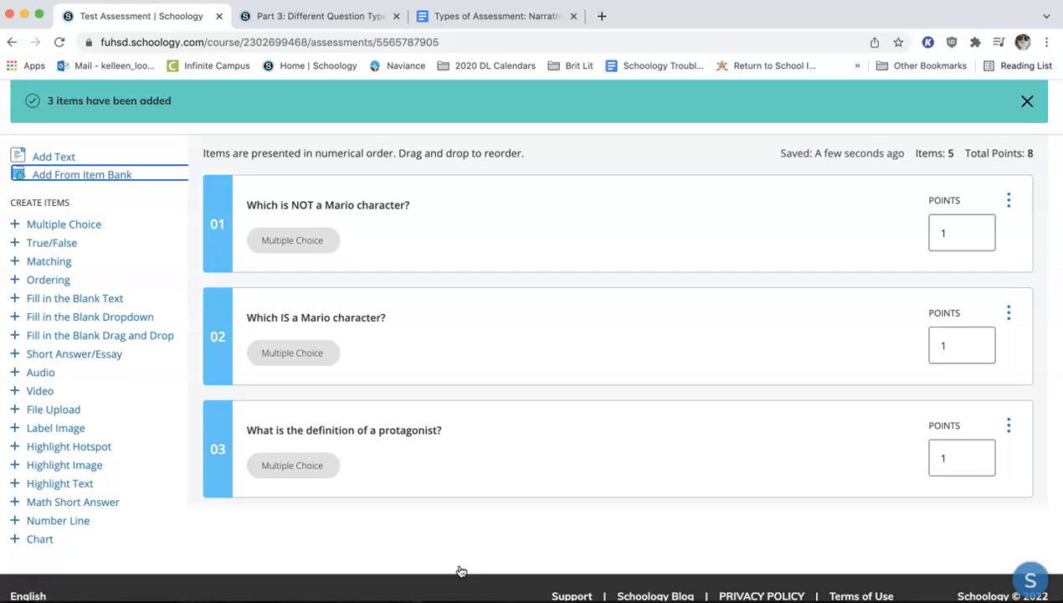
{"action": "scroll", "coordinate": [490, 321], "scroll_direction": "down", "scroll_amount": 3}
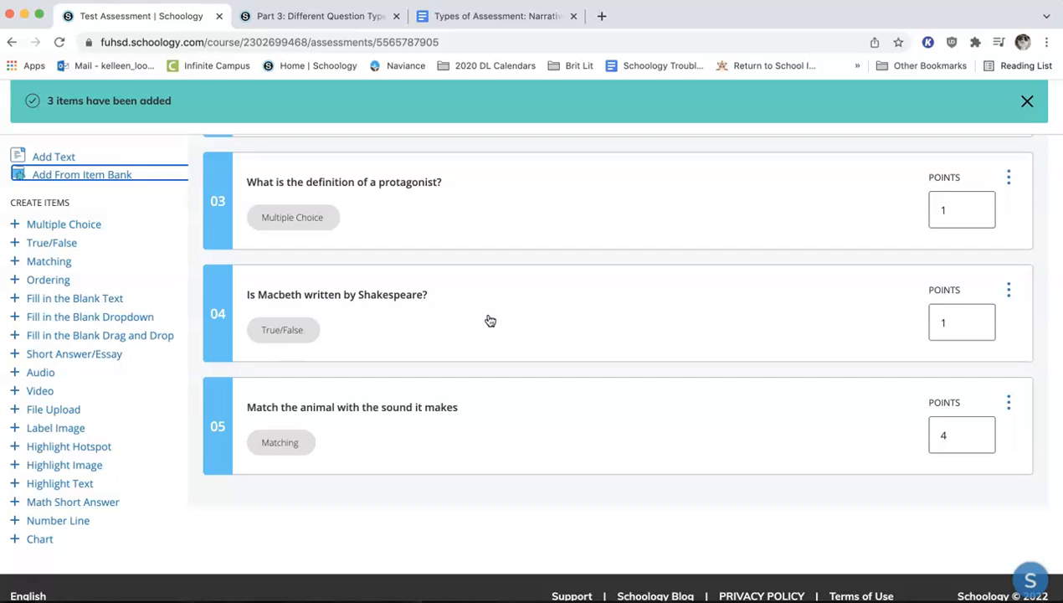
Start adding from an item bank again and open "Sample Item Bank #2 - Randomized Questions" in the Schoology Lead Teachers group.
{"action": "left_click", "coordinate": [107, 174]}
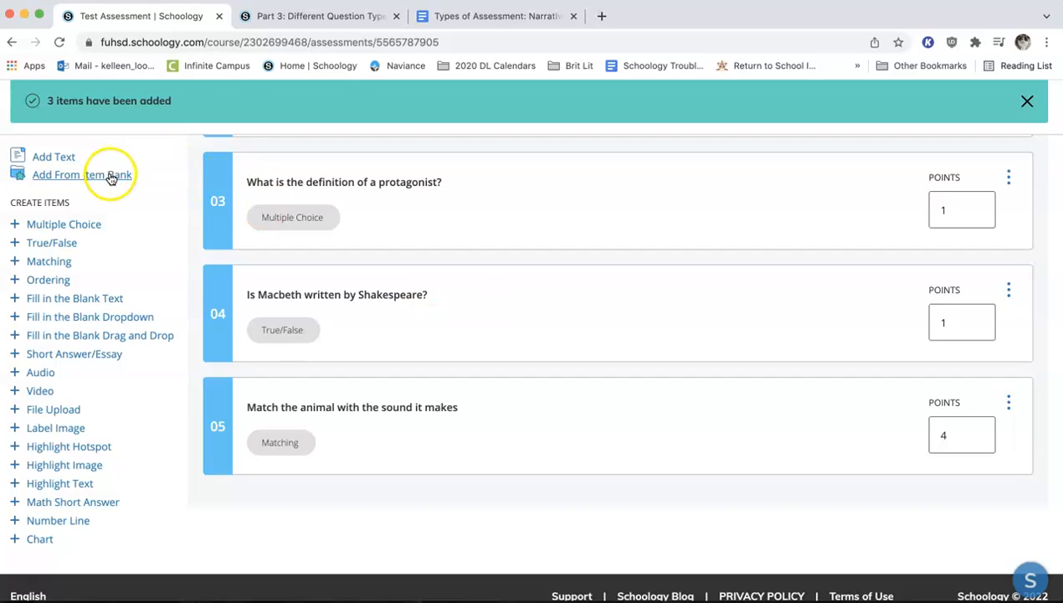
{"action": "left_click", "coordinate": [160, 237]}
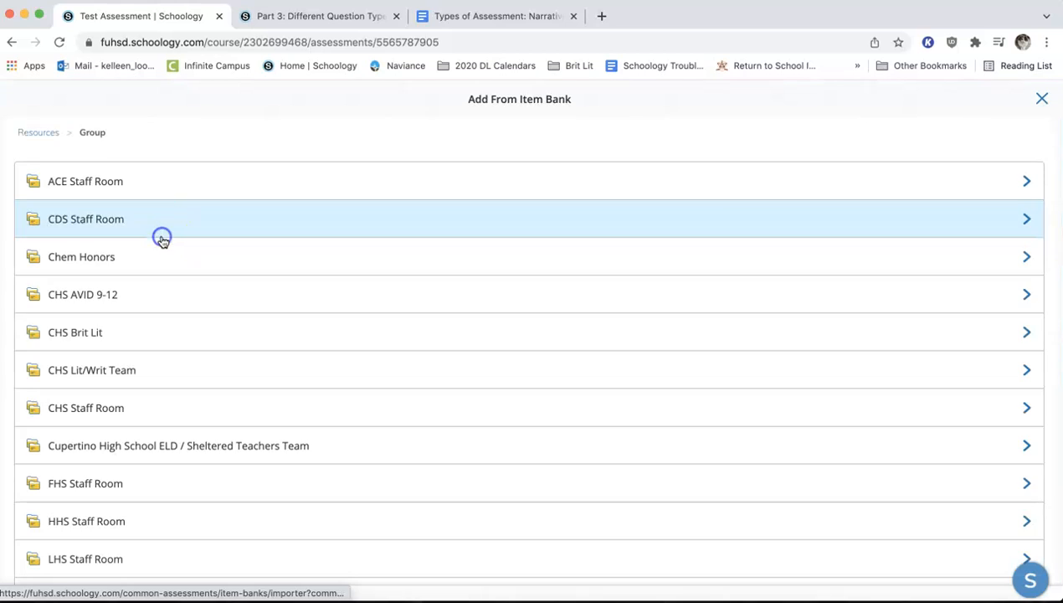
{"action": "scroll", "coordinate": [325, 324], "scroll_direction": "down", "scroll_amount": 10}
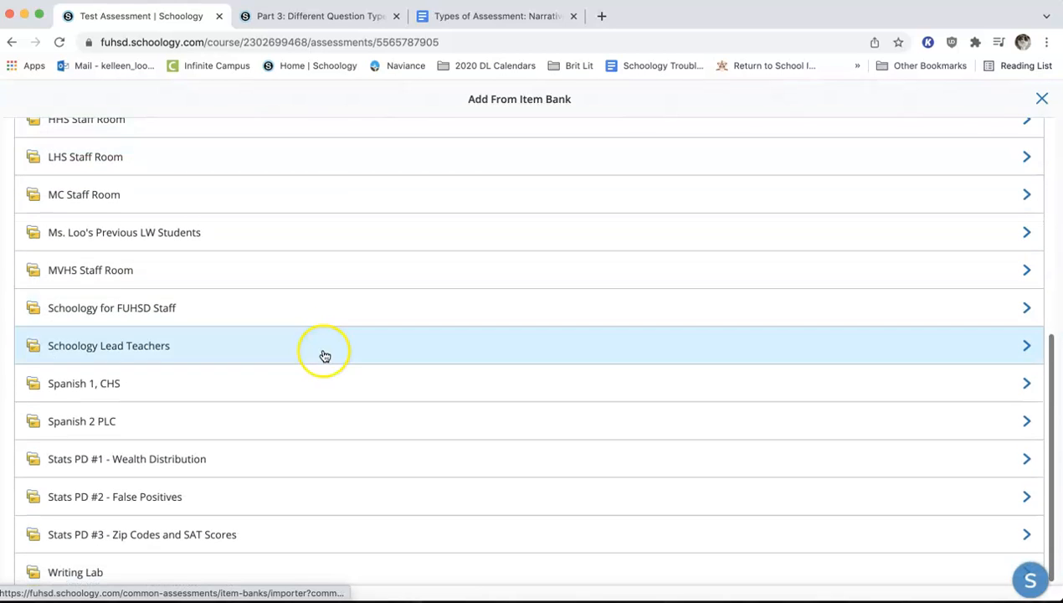
{"action": "left_click", "coordinate": [325, 355]}
{"action": "left_click", "coordinate": [308, 236]}
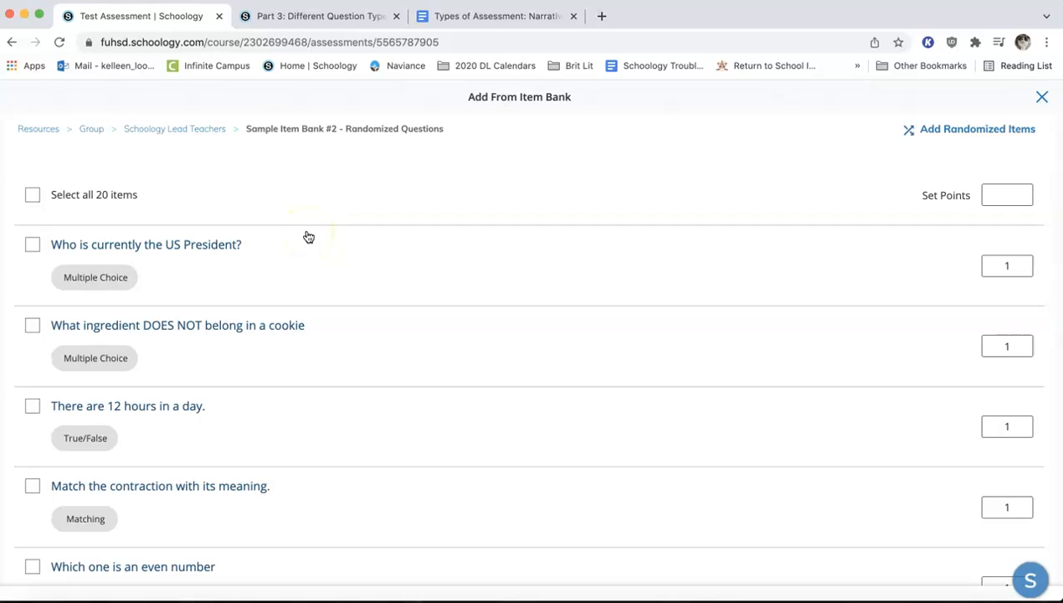
Add 5 randomized items worth 1 point each from Sample Item Bank #2 to the assessment.
{"action": "left_click", "coordinate": [969, 129]}
{"action": "left_click", "coordinate": [381, 299]}
{"action": "type", "text": "5"}
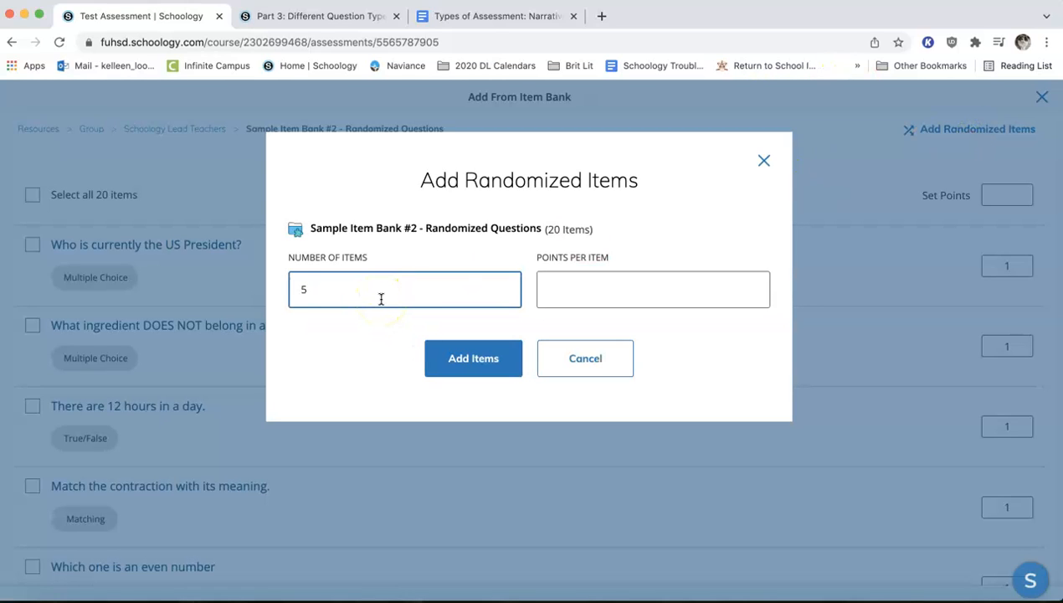
{"action": "left_click", "coordinate": [567, 291]}
{"action": "type", "text": "1"}
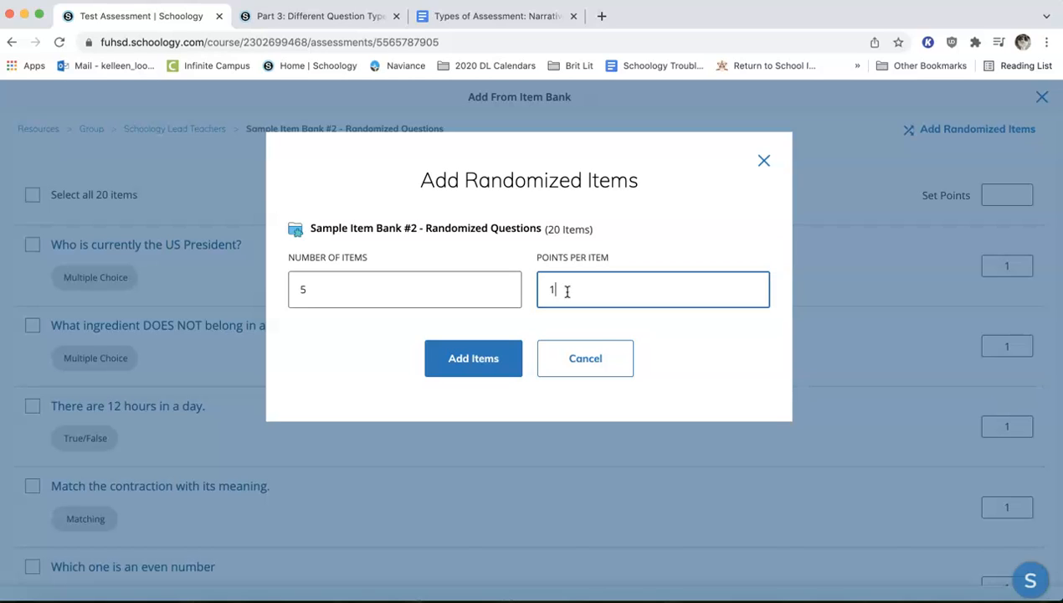
{"action": "left_click", "coordinate": [452, 360]}
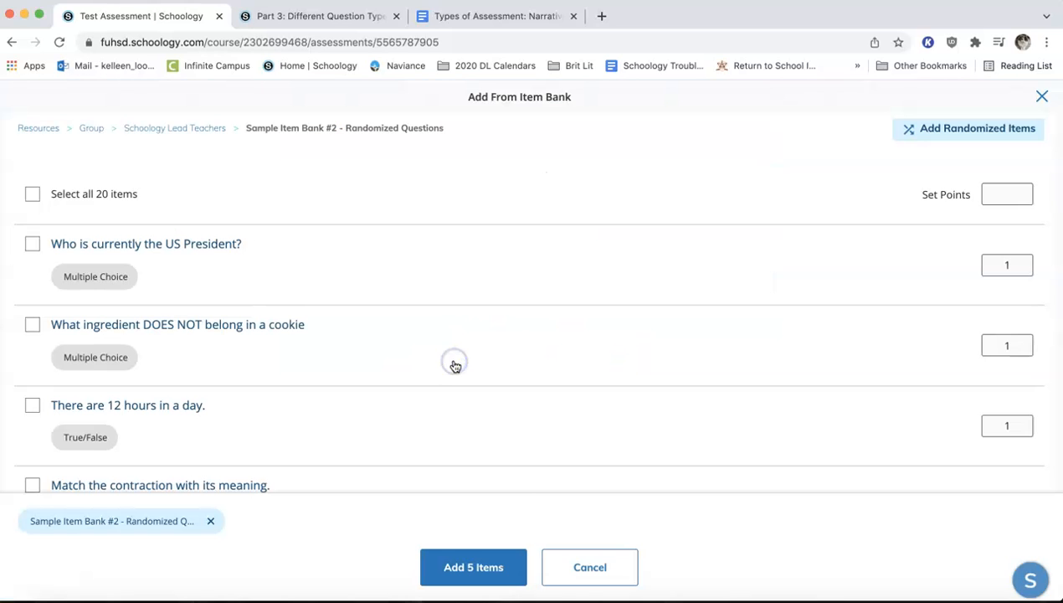
{"action": "left_click", "coordinate": [486, 568]}
Move the randomized question block to directly after "Which is NOT a Mario character?" and dismiss the notification.
{"action": "scroll", "coordinate": [576, 303], "scroll_direction": "down", "scroll_amount": 3}
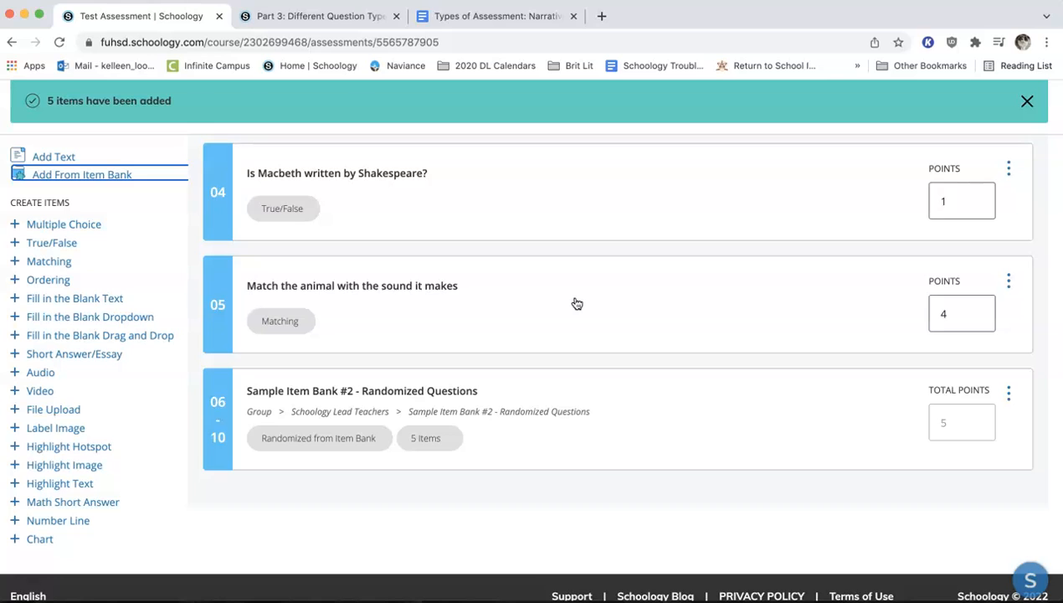
{"action": "left_click_drag", "start_coordinate": [209, 416], "coordinate": [224, 243]}
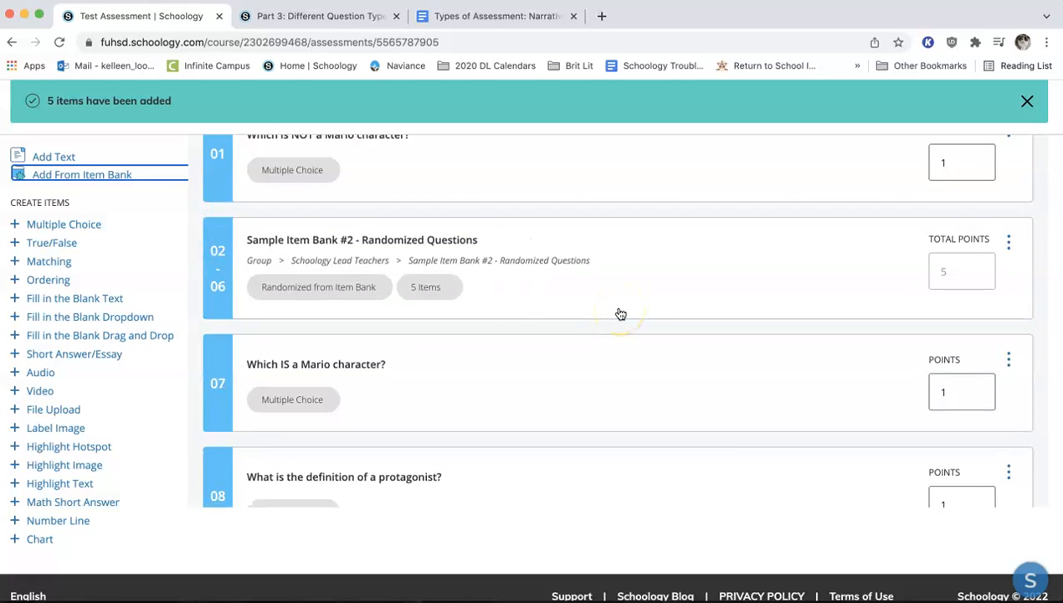
{"action": "scroll", "coordinate": [620, 314], "scroll_direction": "up", "scroll_amount": 5}
{"action": "left_click", "coordinate": [765, 251]}
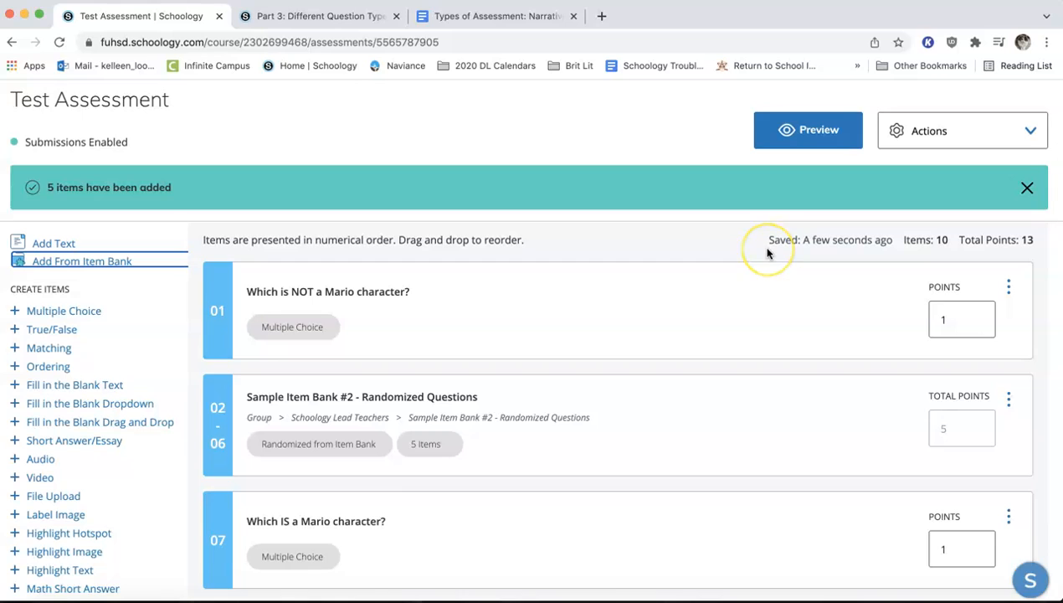
{"action": "left_click", "coordinate": [1027, 187]}
Preview the assessment as a new attempt, look through questions 2 to 6, and close the preview.
{"action": "left_click", "coordinate": [811, 141]}
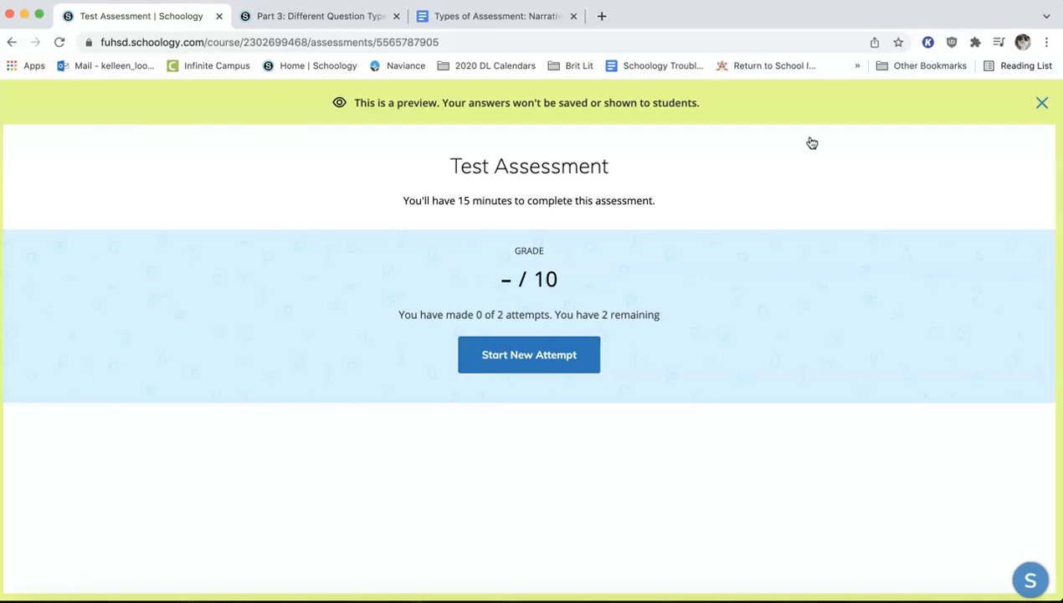
{"action": "left_click", "coordinate": [537, 356]}
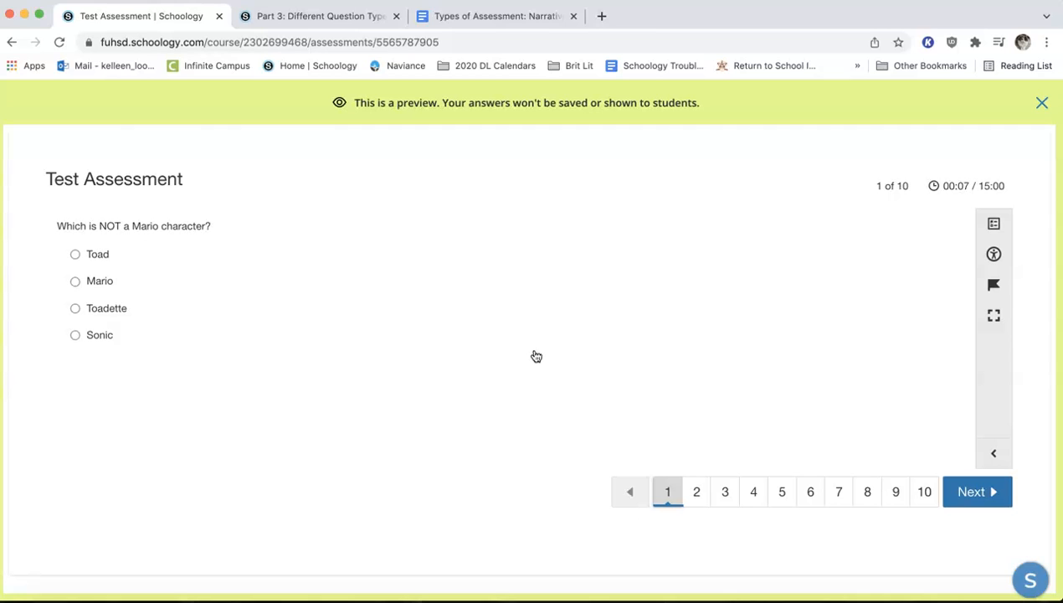
{"action": "left_click", "coordinate": [695, 501]}
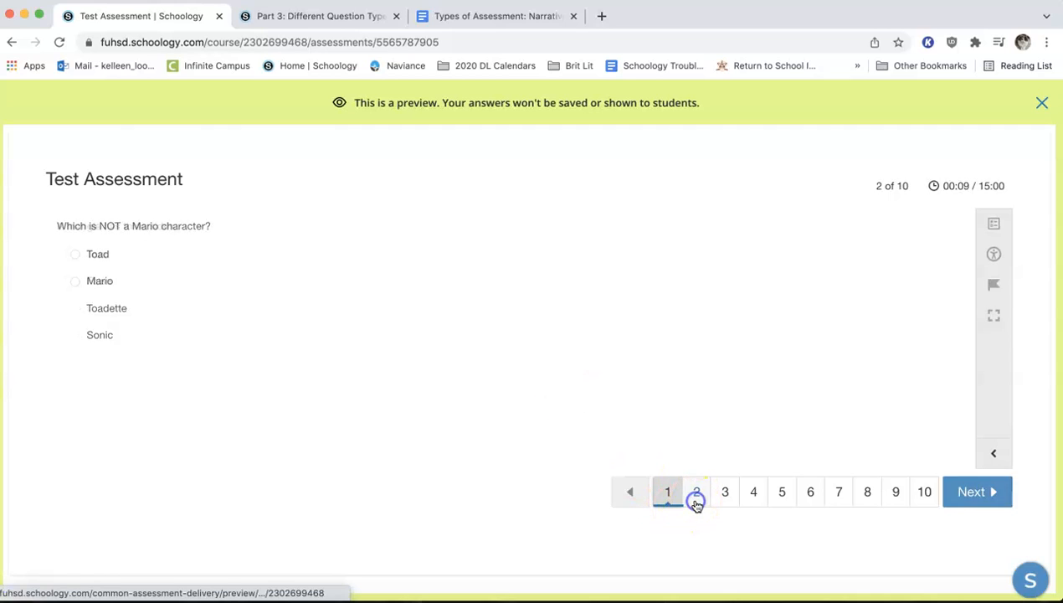
{"action": "left_click", "coordinate": [726, 498]}
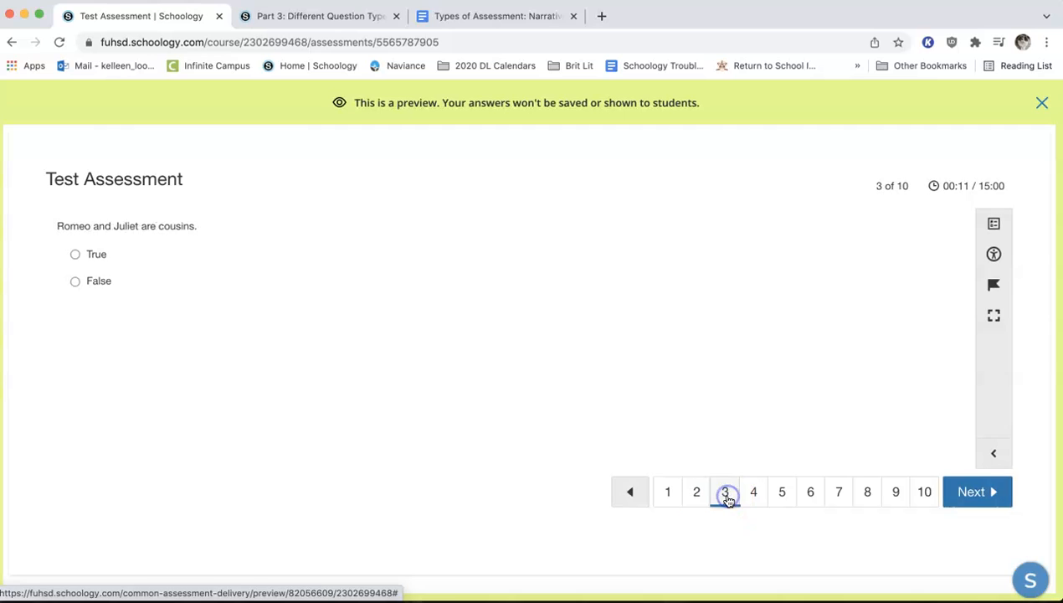
{"action": "left_click", "coordinate": [754, 495]}
{"action": "left_click", "coordinate": [779, 496]}
{"action": "left_click", "coordinate": [808, 493]}
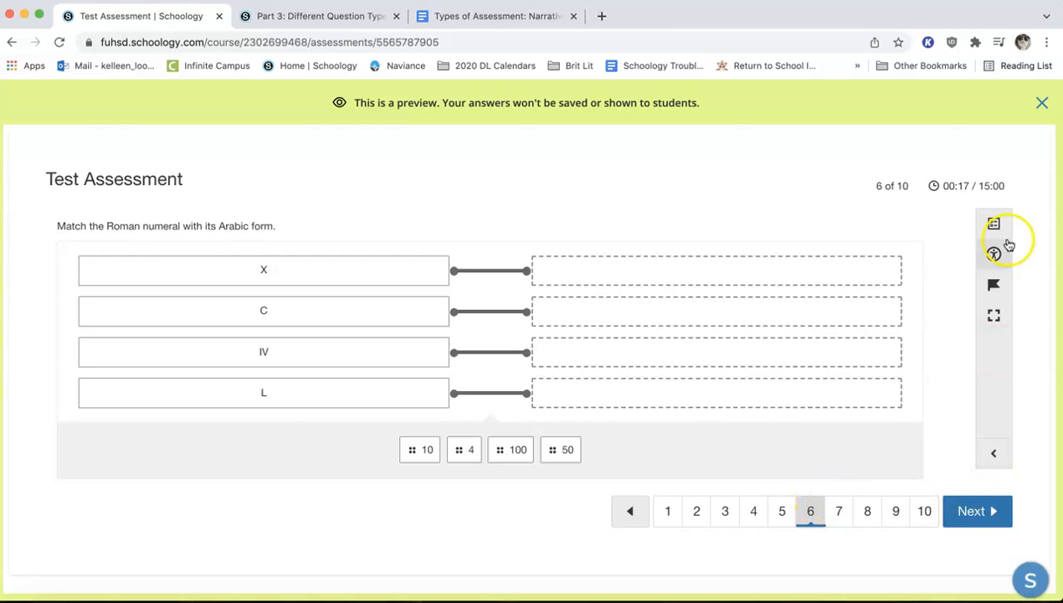
{"action": "left_click", "coordinate": [1042, 103]}
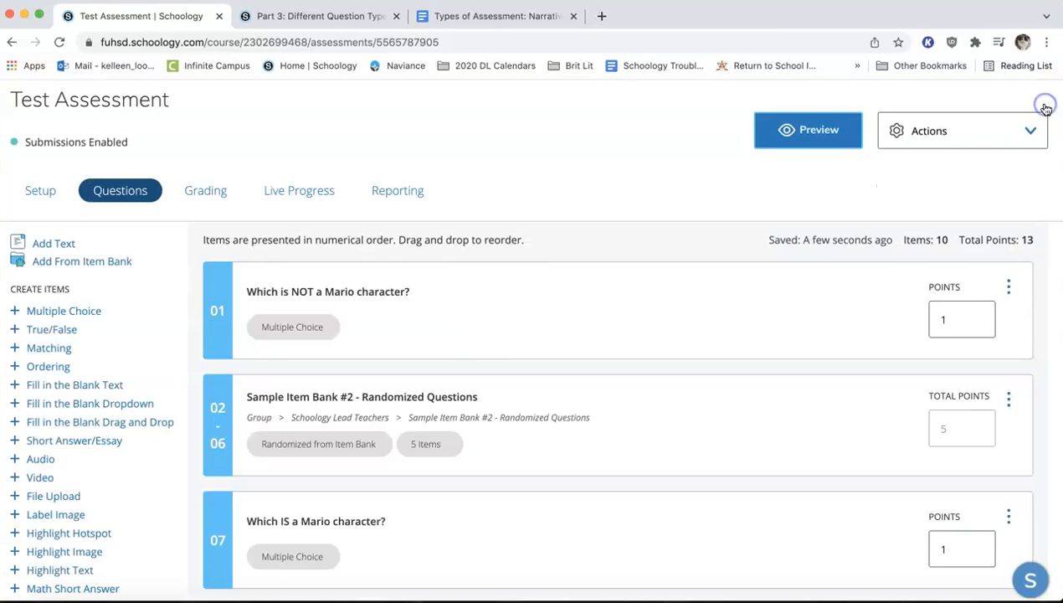
Preview a second attempt to compare the randomized questions 2 to 6 with the first one, and close it.
{"action": "left_click", "coordinate": [783, 131]}
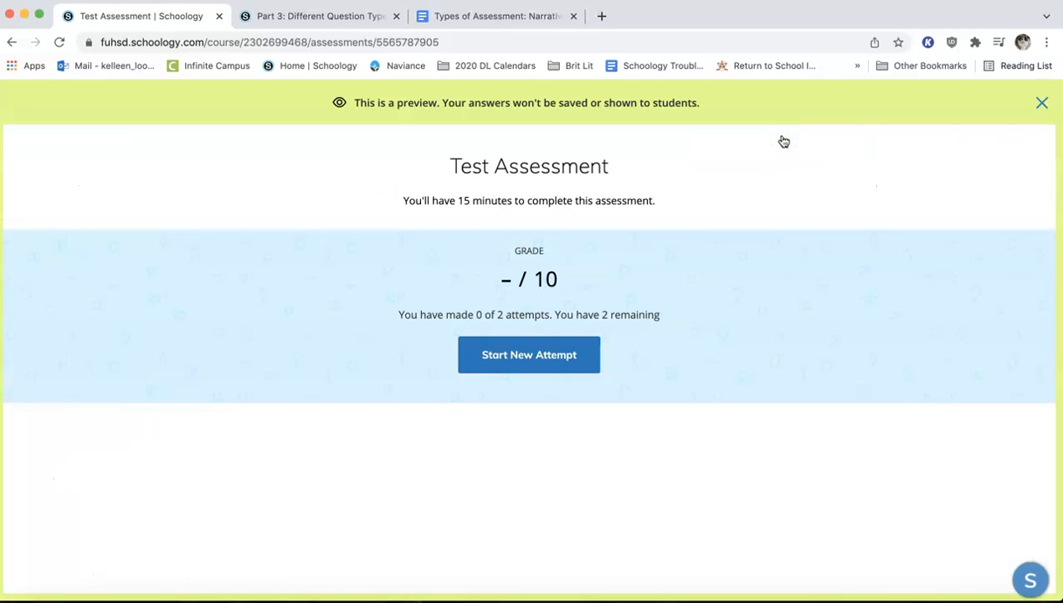
{"action": "left_click", "coordinate": [526, 361]}
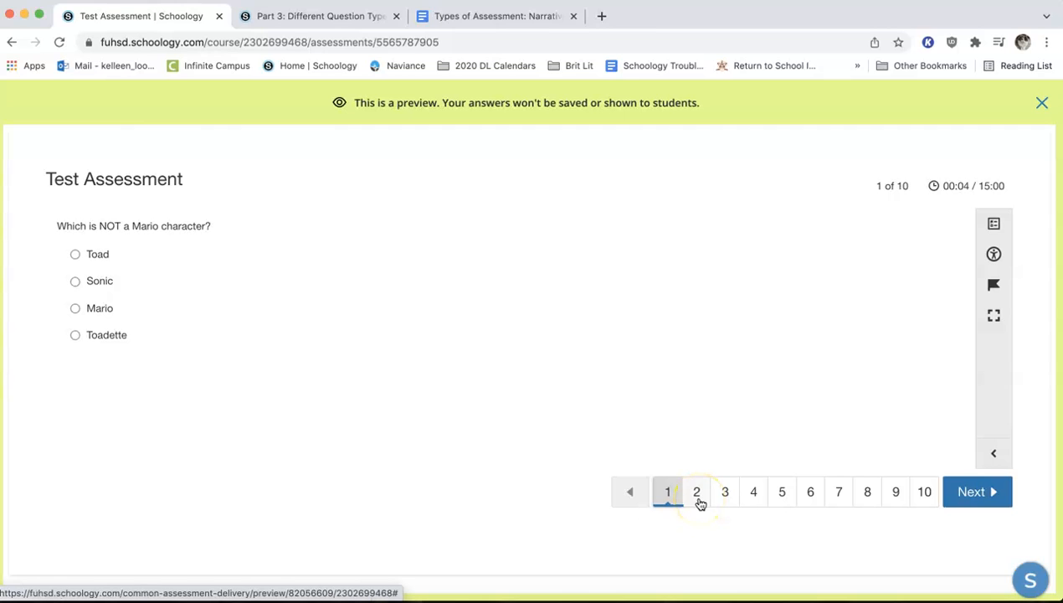
{"action": "left_click", "coordinate": [699, 499]}
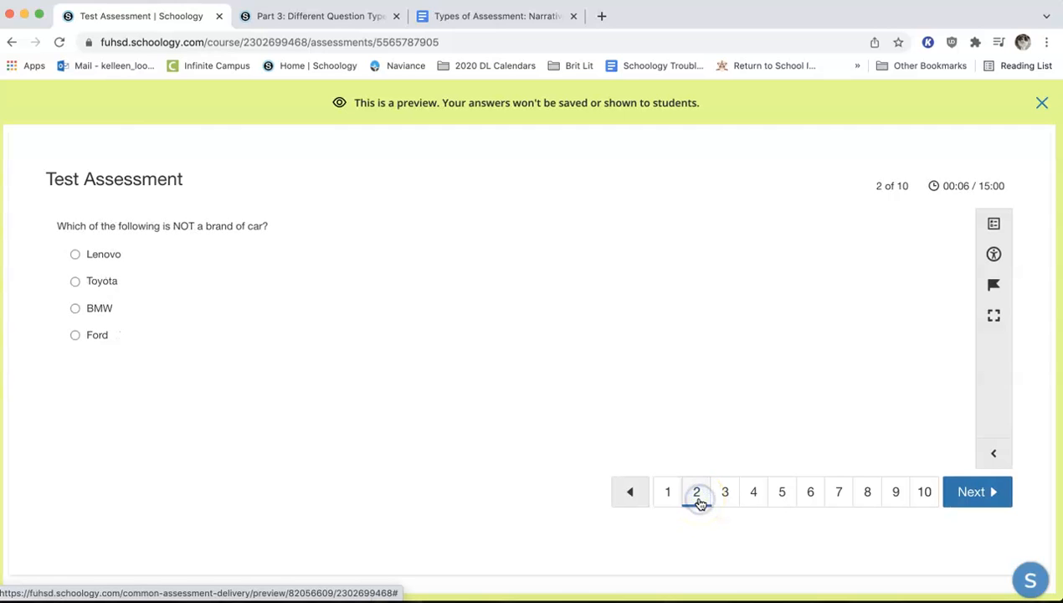
{"action": "left_click", "coordinate": [725, 503]}
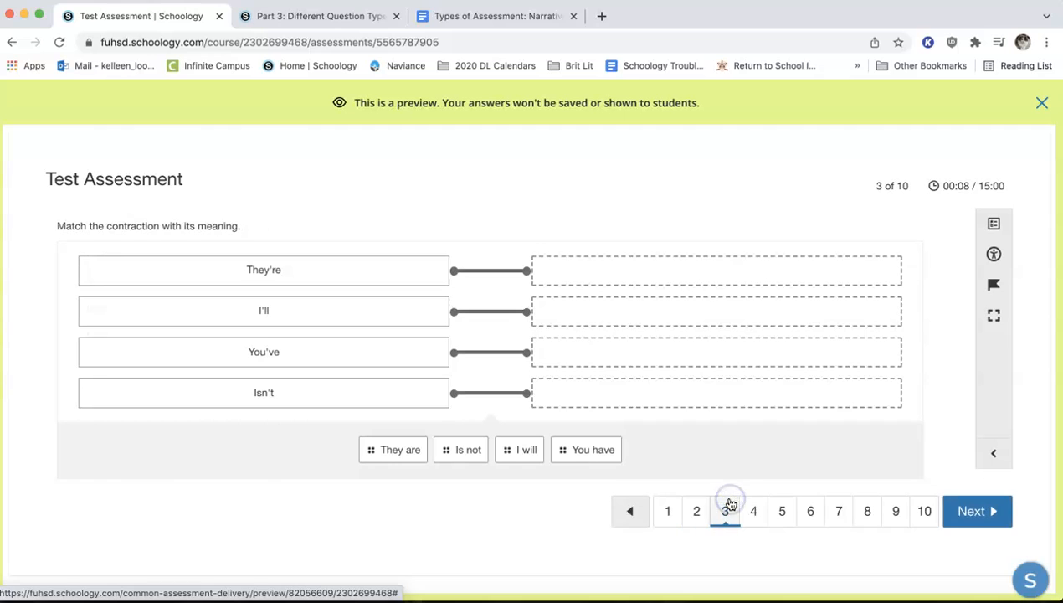
{"action": "left_click", "coordinate": [758, 513]}
{"action": "left_click", "coordinate": [775, 515]}
{"action": "left_click", "coordinate": [812, 500]}
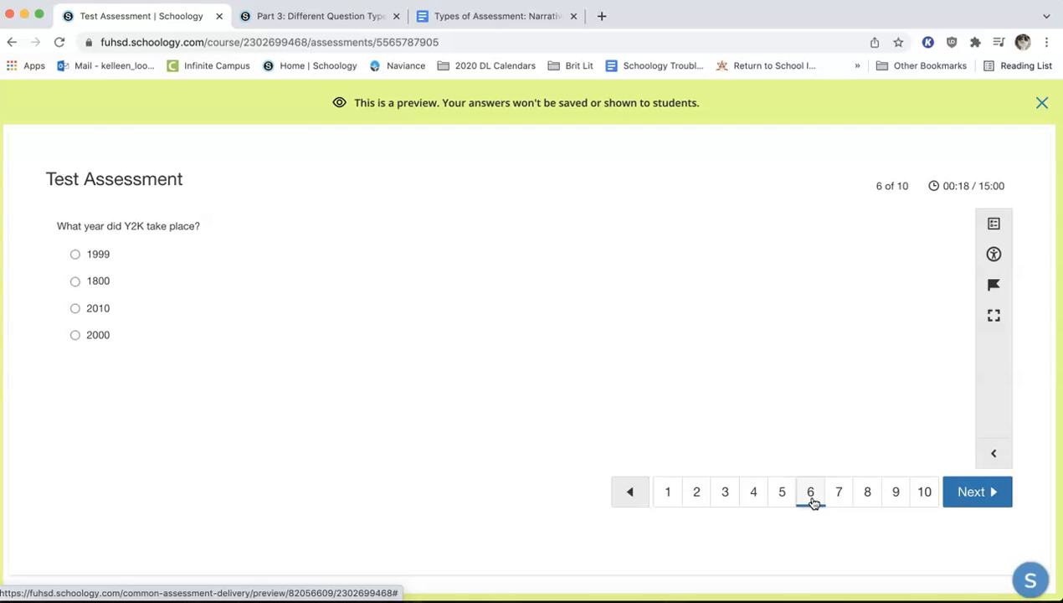
{"action": "left_click", "coordinate": [1041, 104]}
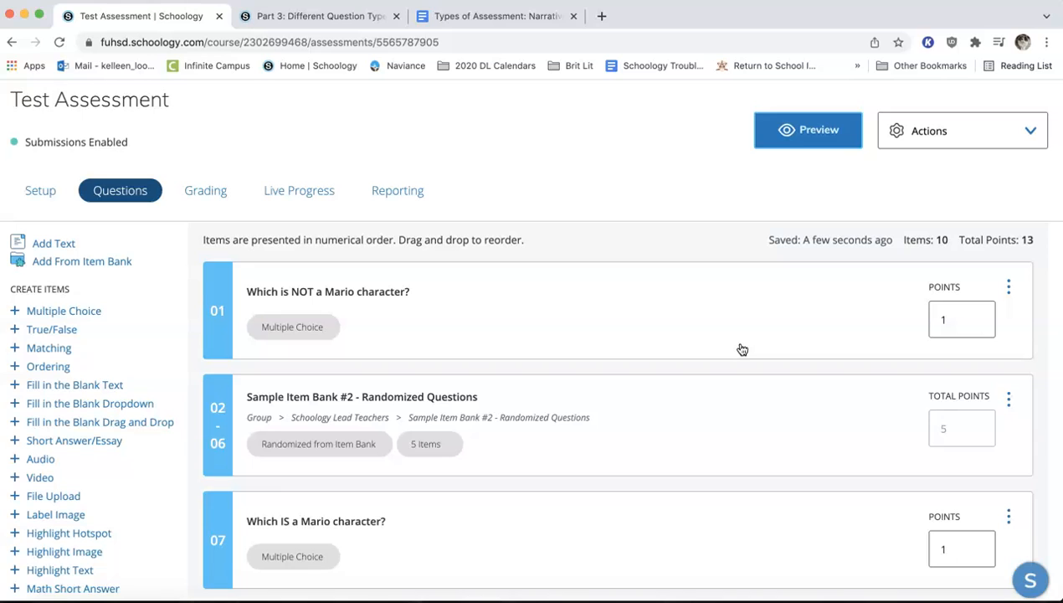
Set the assessment questions to be randomly ordered in the assessment settings and save the changes.
{"action": "scroll", "coordinate": [741, 349], "scroll_direction": "down", "scroll_amount": 1}
{"action": "left_click", "coordinate": [40, 190]}
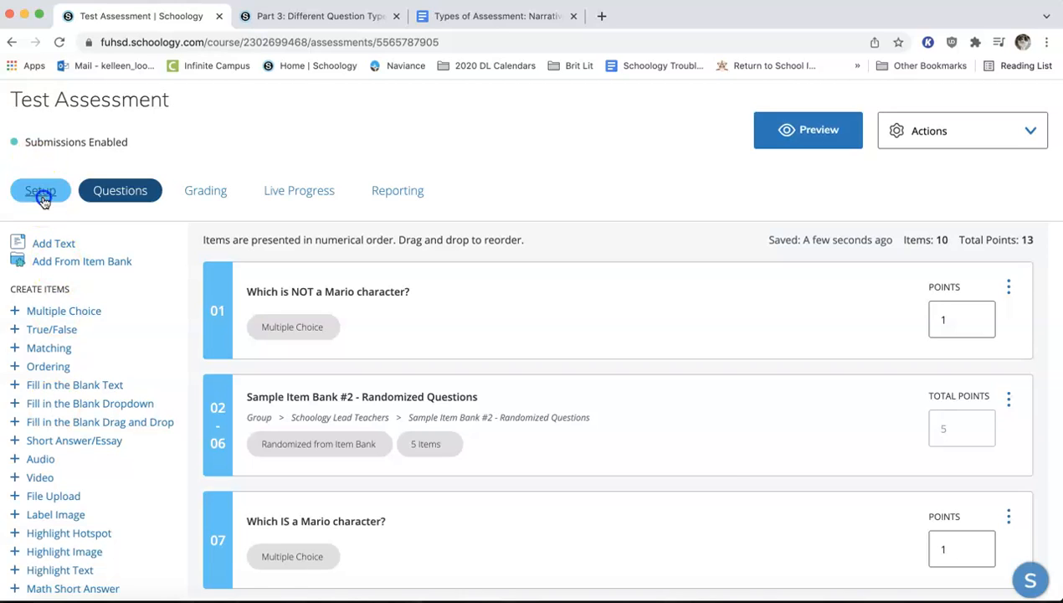
{"action": "scroll", "coordinate": [742, 475], "scroll_direction": "down", "scroll_amount": 1}
{"action": "left_click", "coordinate": [729, 453]}
{"action": "scroll", "coordinate": [629, 438], "scroll_direction": "down", "scroll_amount": 10}
{"action": "left_click", "coordinate": [277, 502]}
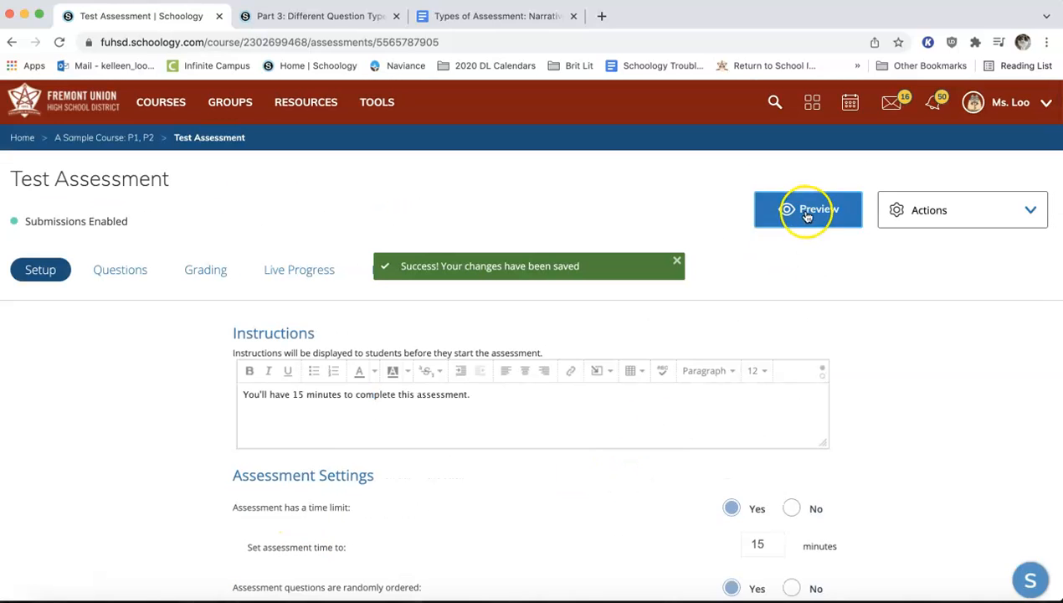
Preview a new attempt with random question order and look through questions 2 to 5.
{"action": "left_click", "coordinate": [807, 211]}
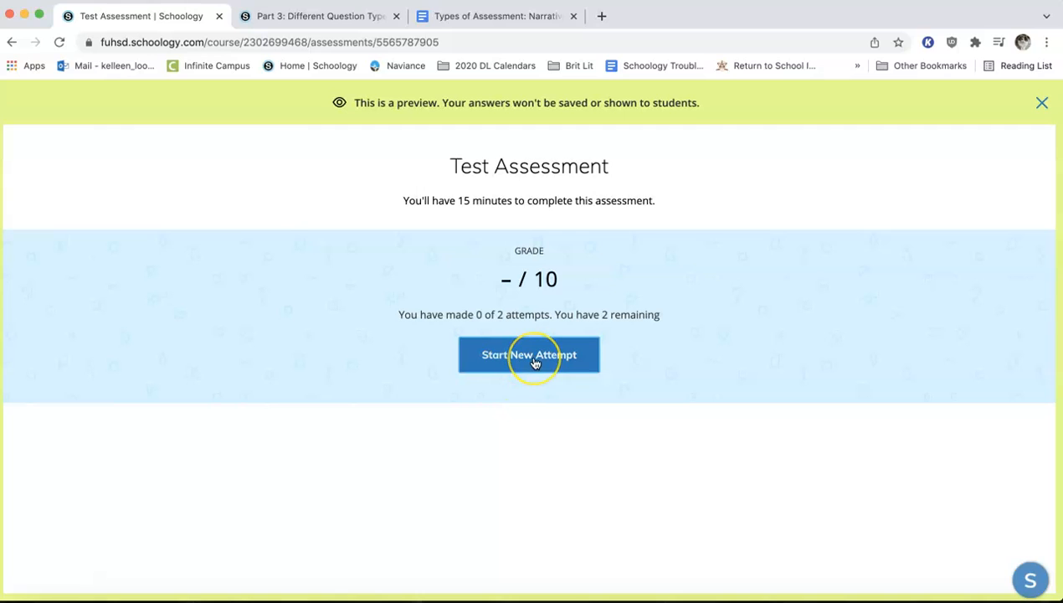
{"action": "left_click", "coordinate": [535, 362]}
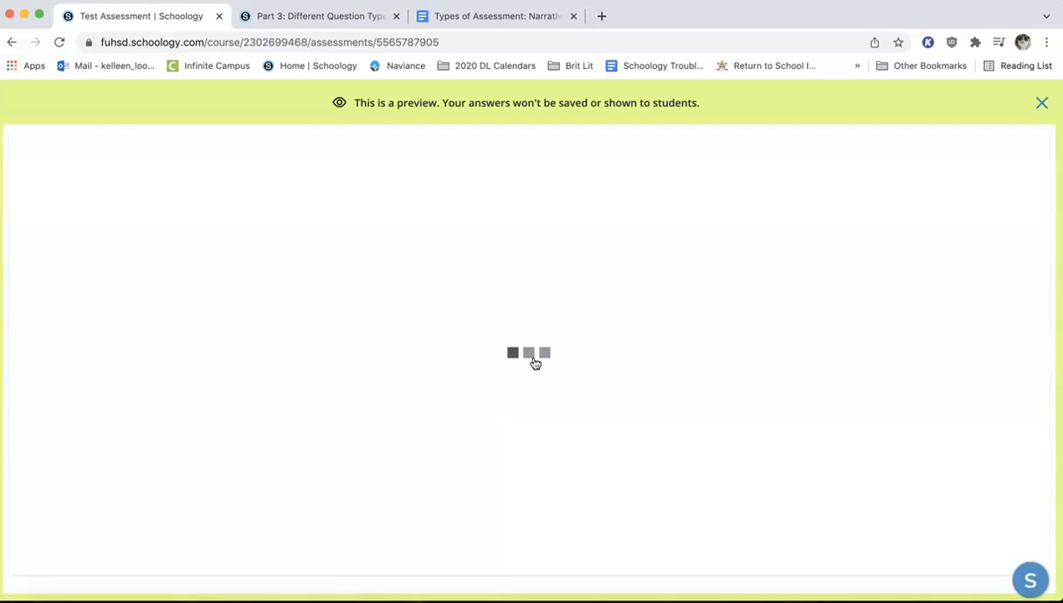
{"action": "left_click", "coordinate": [698, 493]}
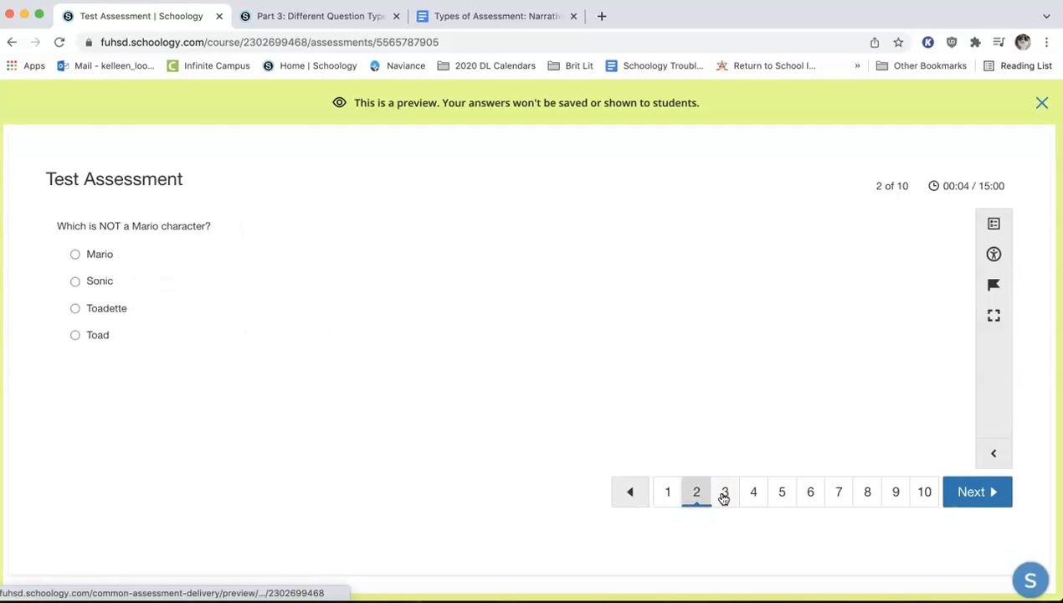
{"action": "left_click", "coordinate": [724, 495]}
{"action": "left_click", "coordinate": [754, 495]}
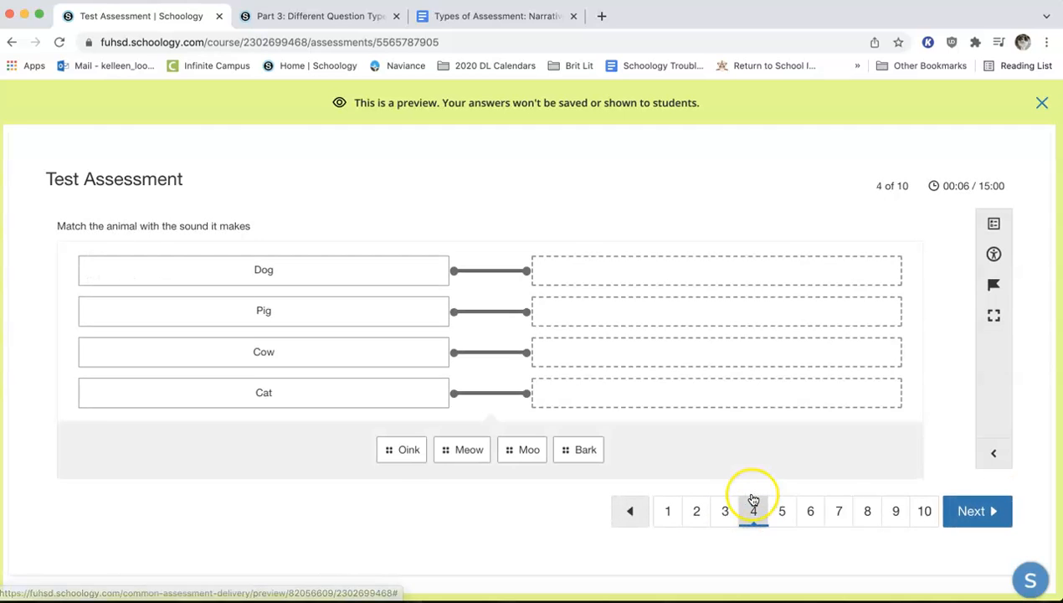
{"action": "left_click", "coordinate": [784, 506]}
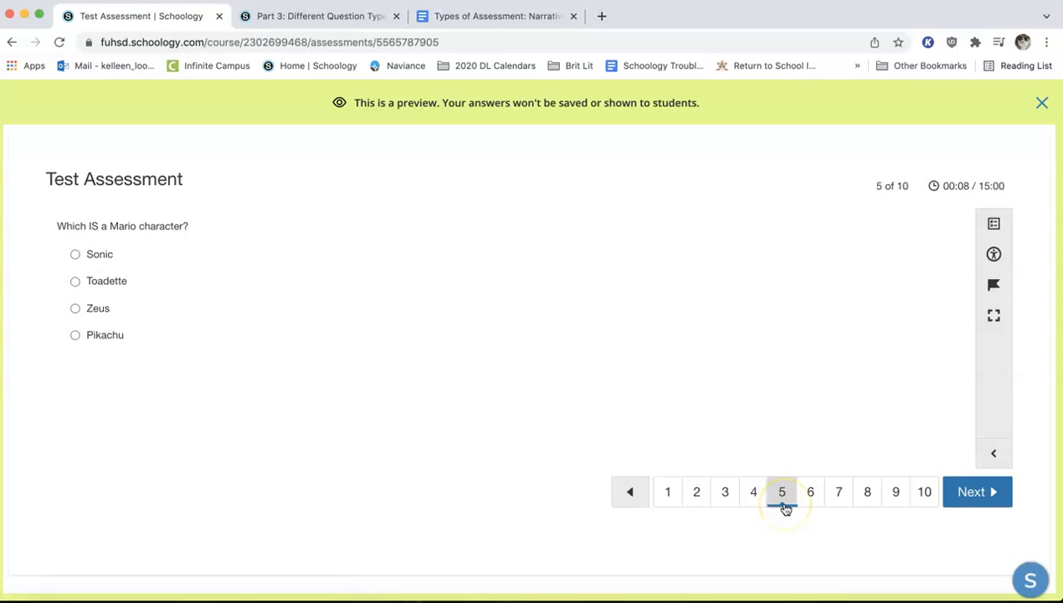